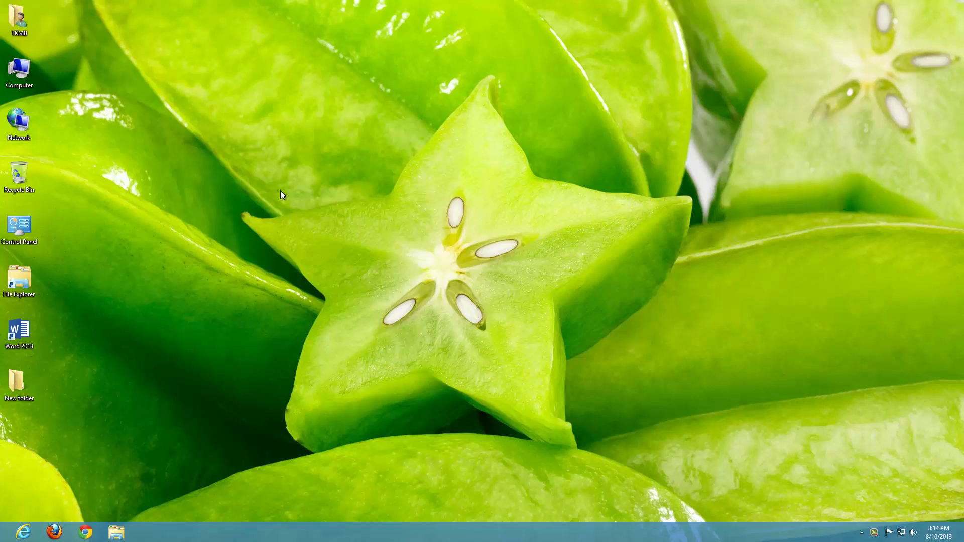
Step: Open Personalization from the desktop context menu and shift its window slightly left
right_click(297, 145)
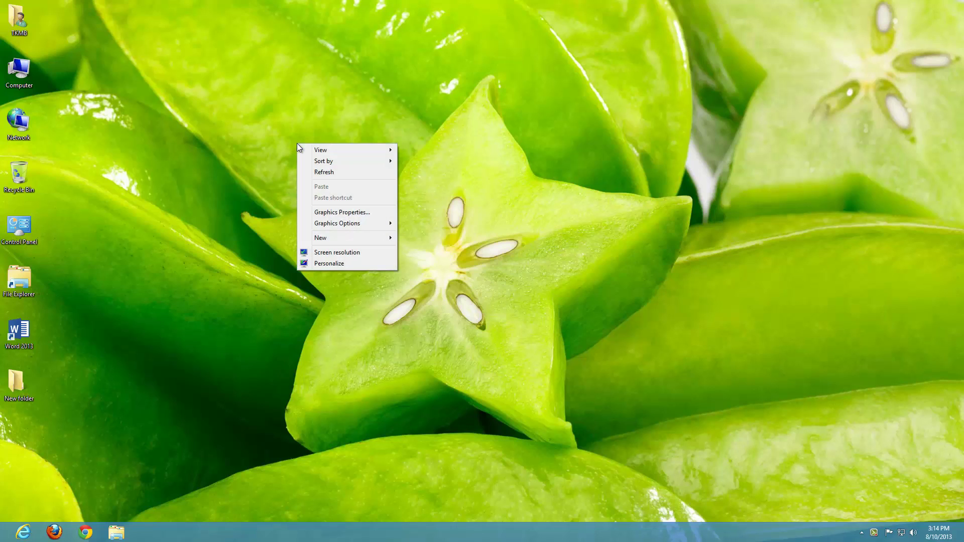
click(342, 263)
drag(427, 52, 379, 49)
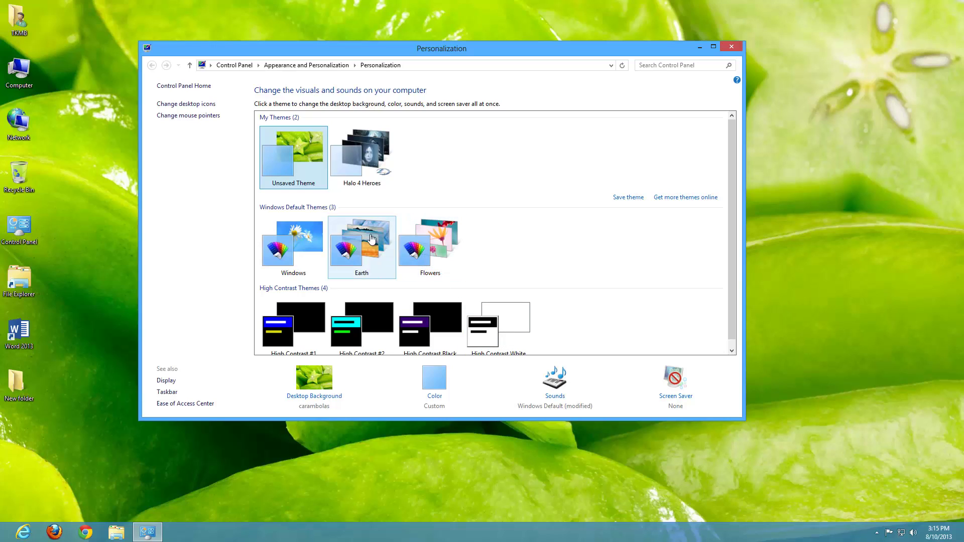
Step: Apply the Earth theme from Windows Default Themes
click(357, 260)
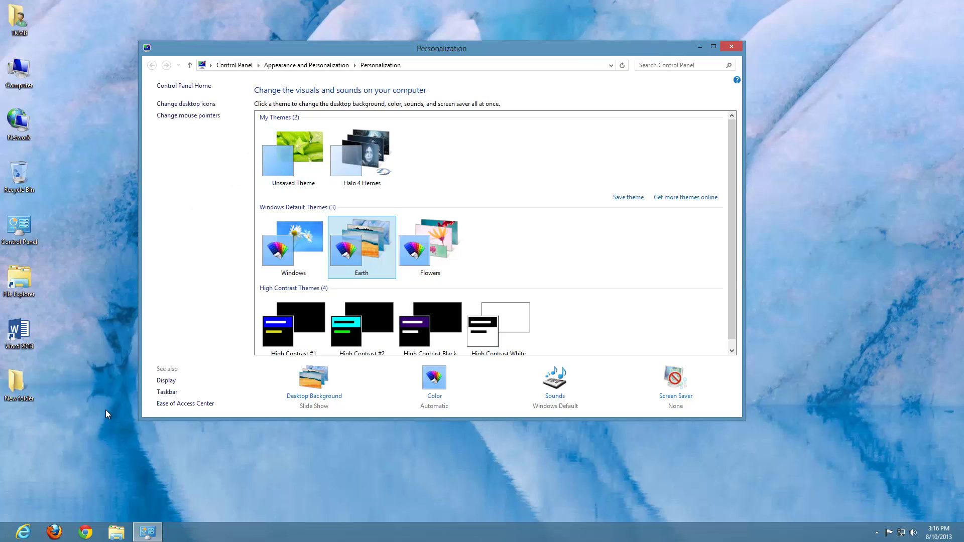
click(24, 533)
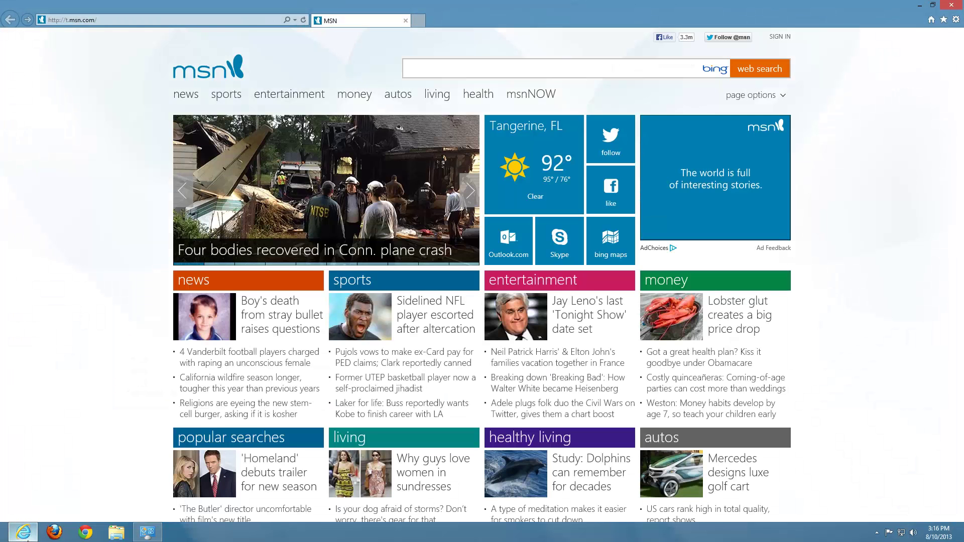
click(142, 20)
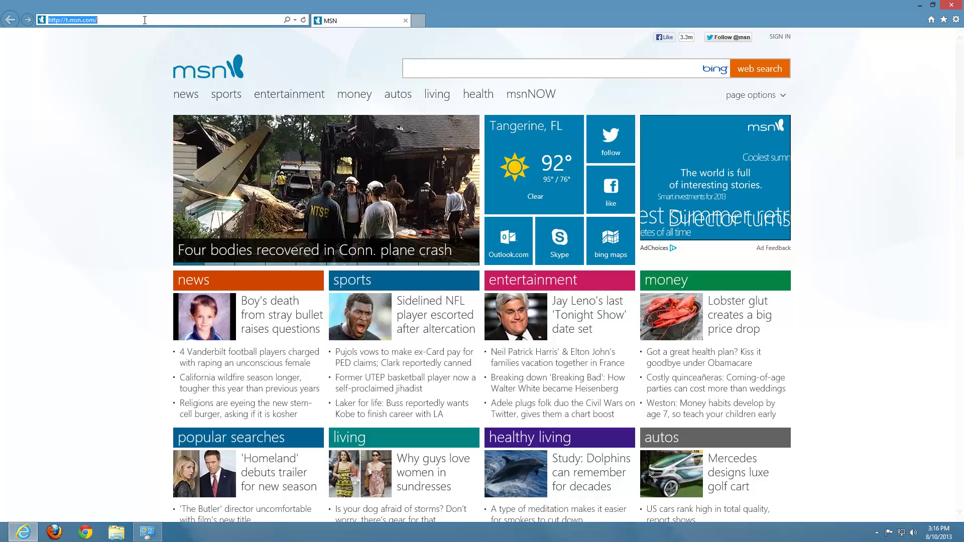
text(www.microsoft.com/)
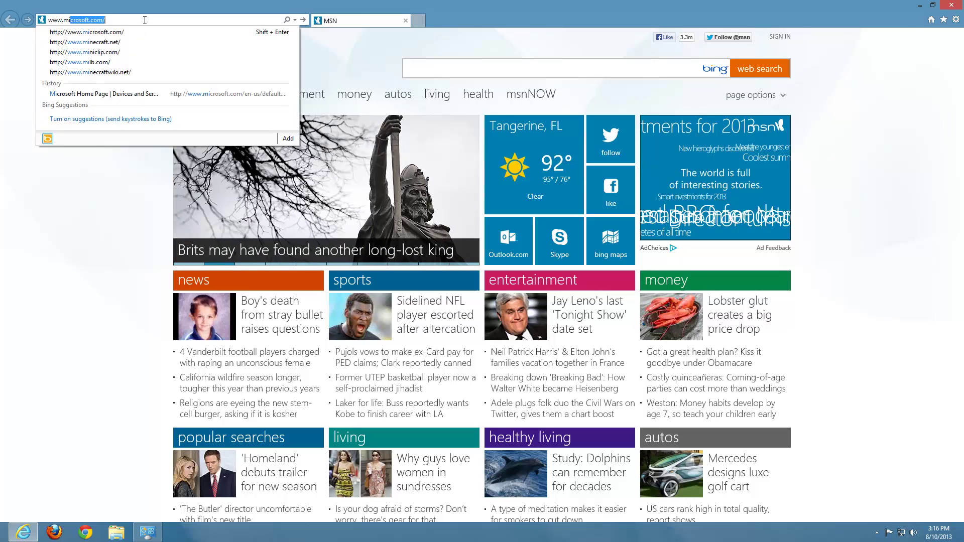
key(Return)
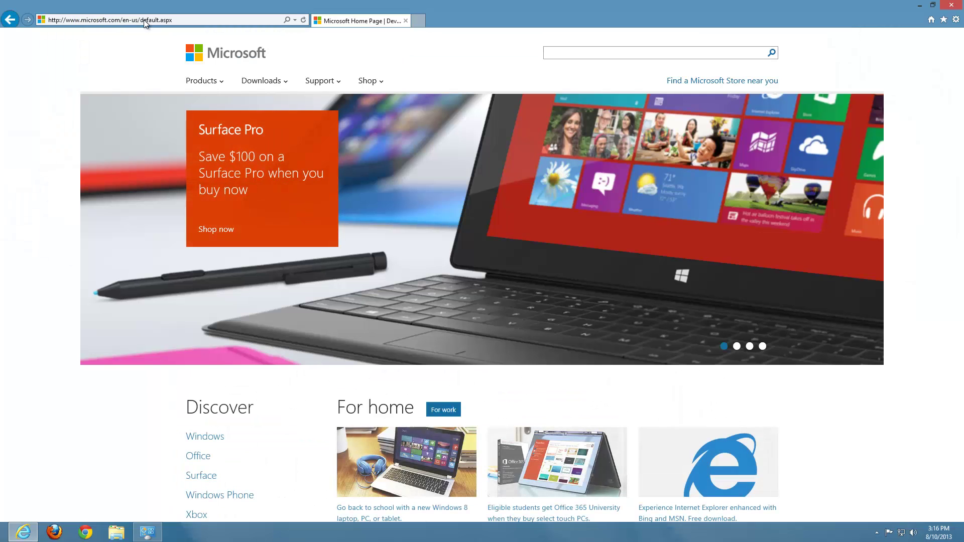
Step: Go to Downloads > All Windows downloads and scroll to the Personalize your PC section
click(278, 83)
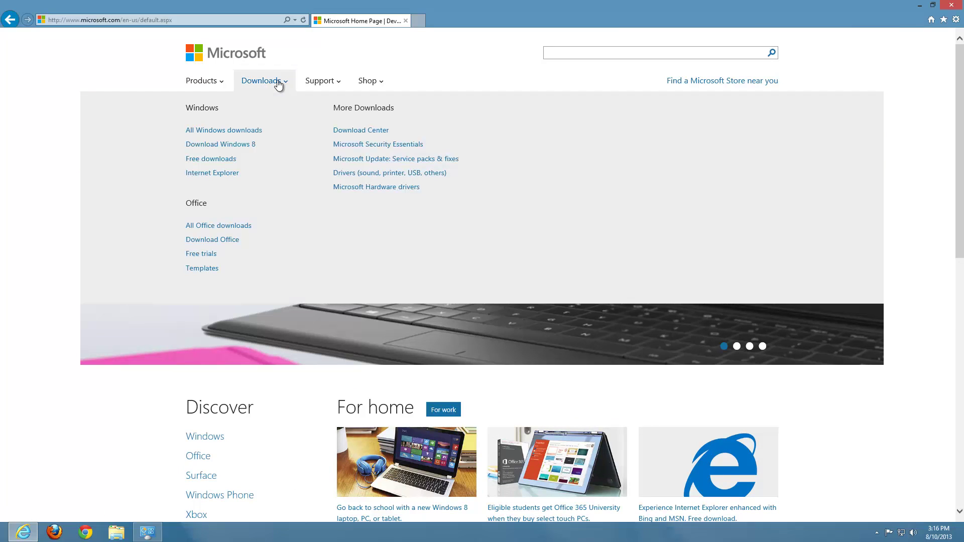
click(250, 132)
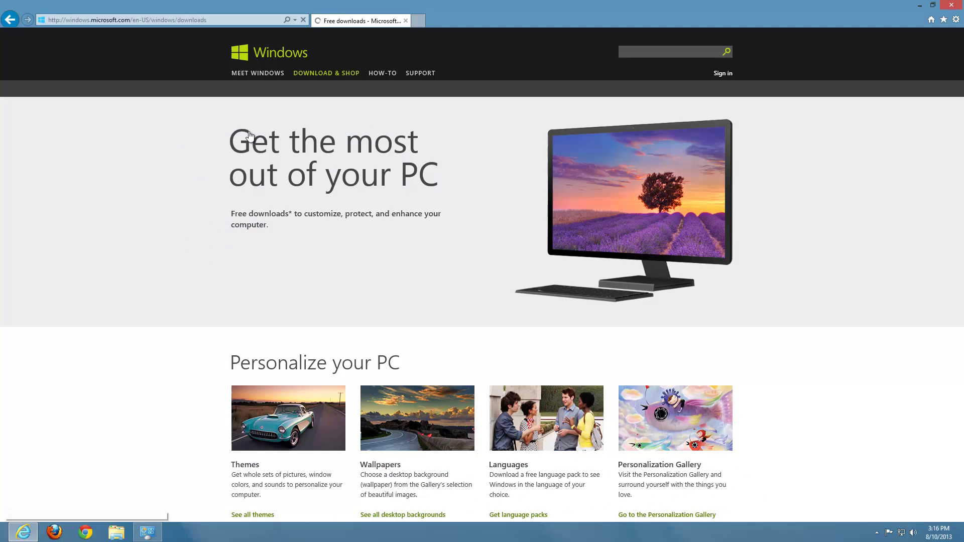
scroll(176, 291, down, 2)
scroll(173, 298, down, 2)
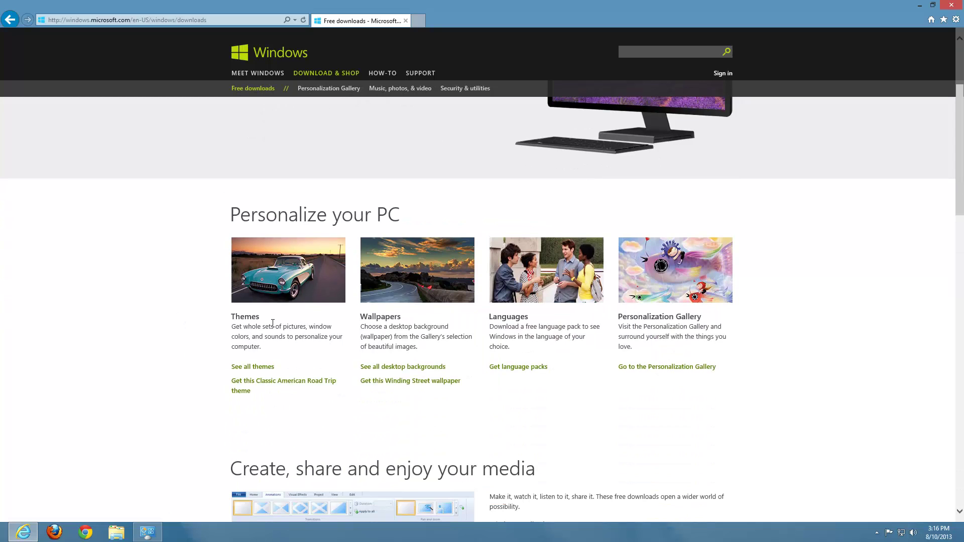
Step: Open the full Windows Themes gallery via 'See all themes'
click(254, 368)
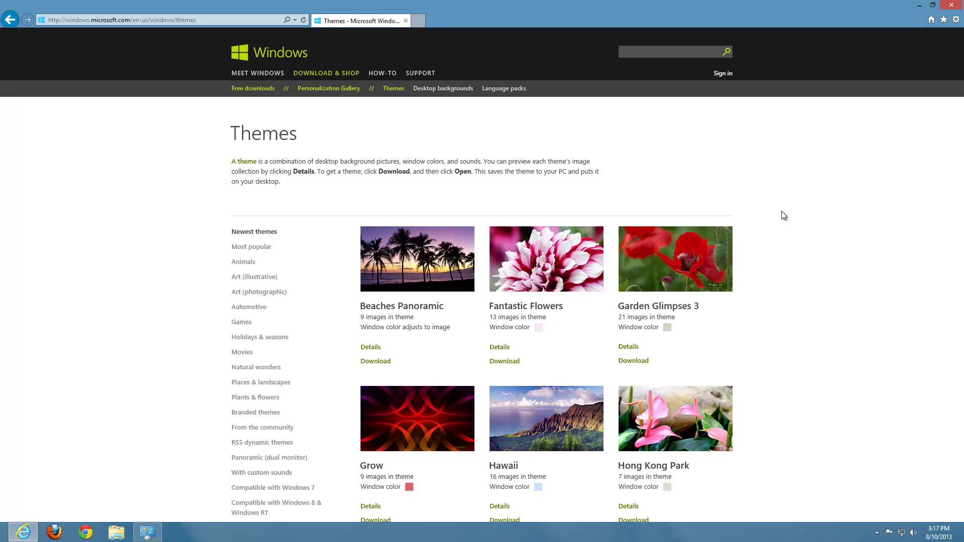
scroll(774, 215, down, 2)
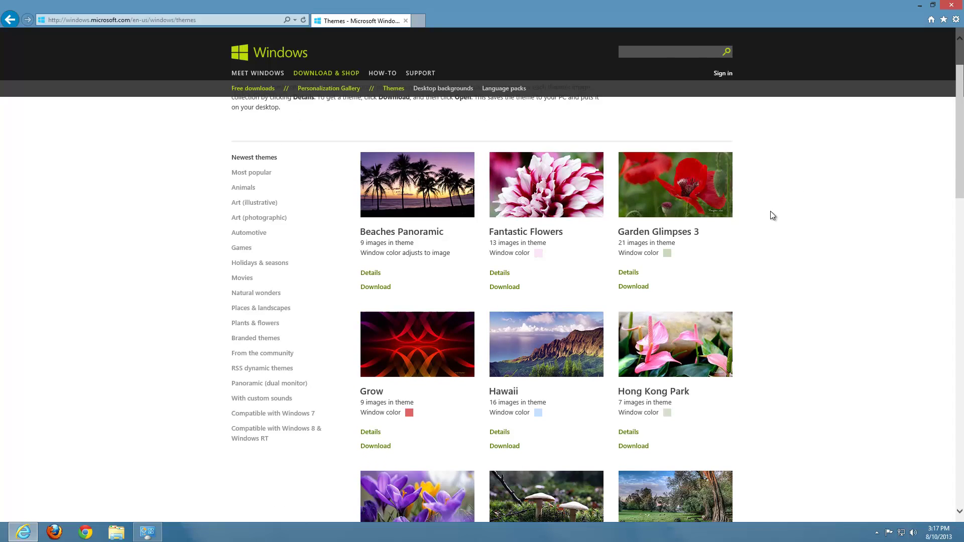
scroll(781, 220, up, 2)
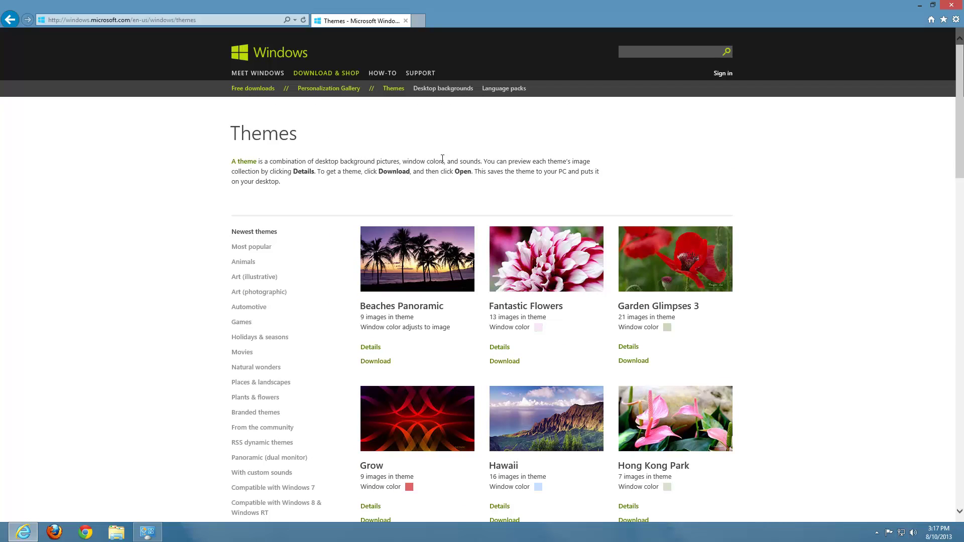
Step: Highlight the intro text explaining themes, then scroll down to the Mushrooms row
drag(473, 162, 231, 167)
click(626, 177)
scroll(826, 201, down, 2)
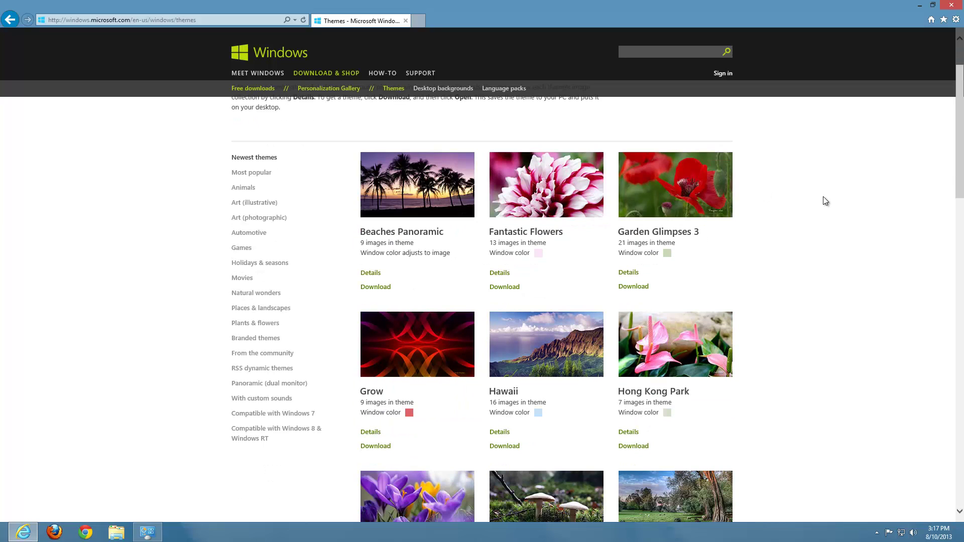
scroll(825, 201, down, 3)
scroll(825, 201, down, 3)
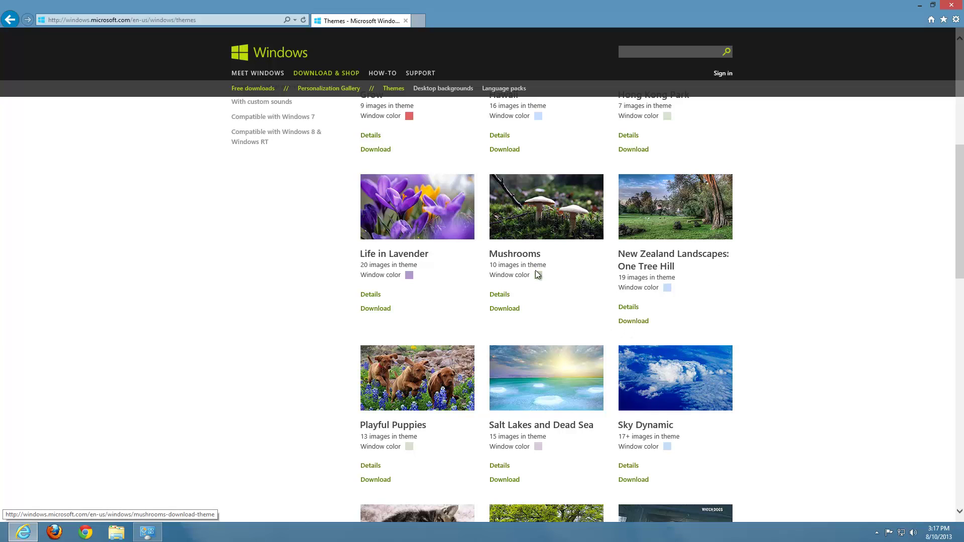
Step: Open the Mushrooms theme details page
click(500, 298)
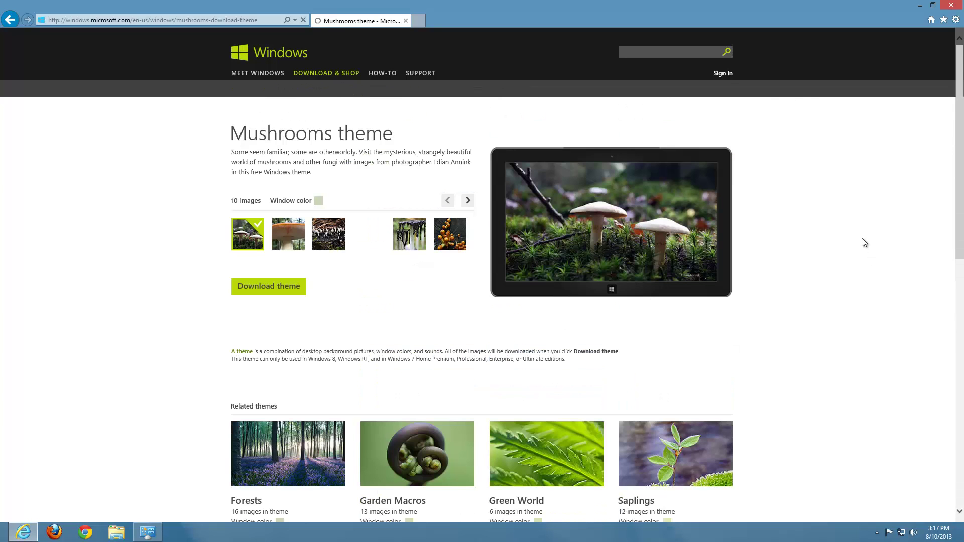
scroll(837, 300, down, 2)
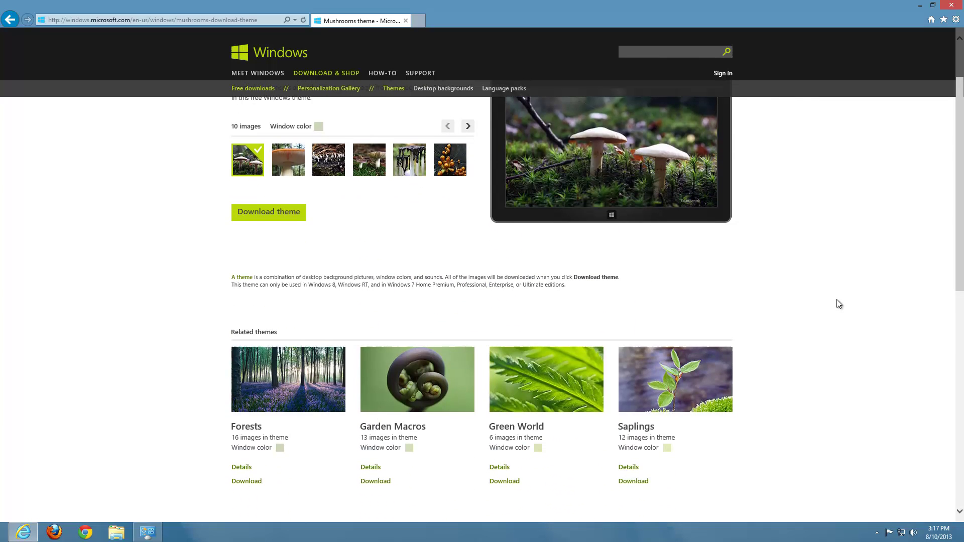
scroll(837, 299, up, 2)
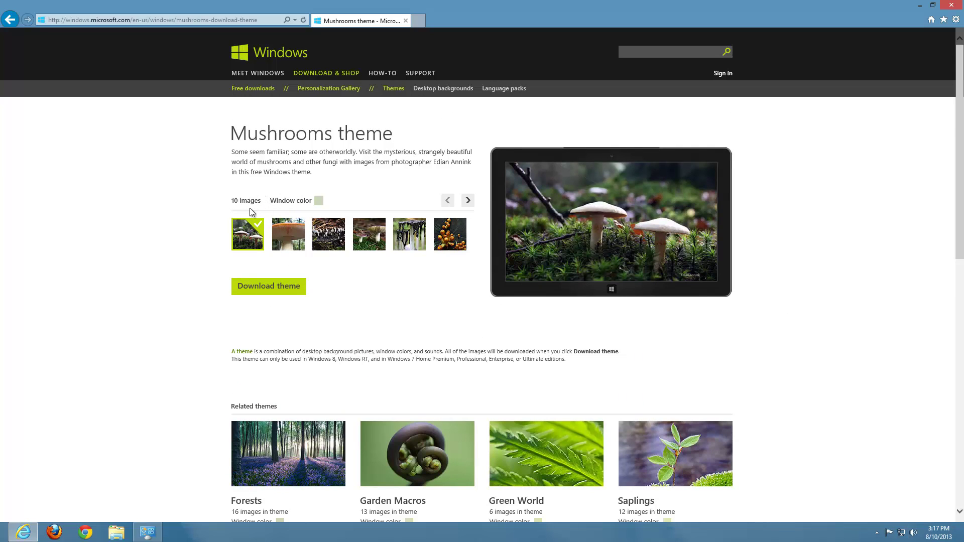
Step: Preview the next set of images: Pleurotus, Mycena, orange fungi and Common Stinkhorn
click(467, 201)
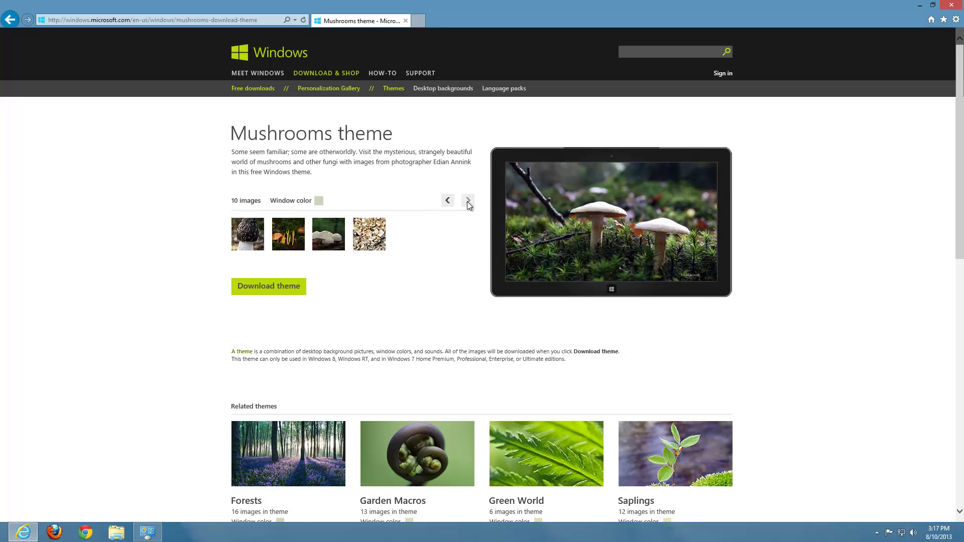
click(376, 241)
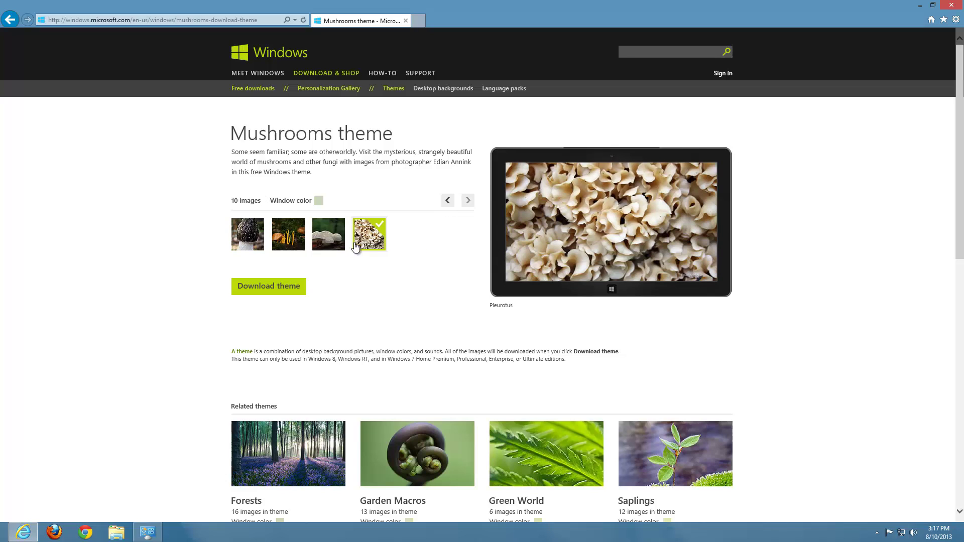
click(336, 240)
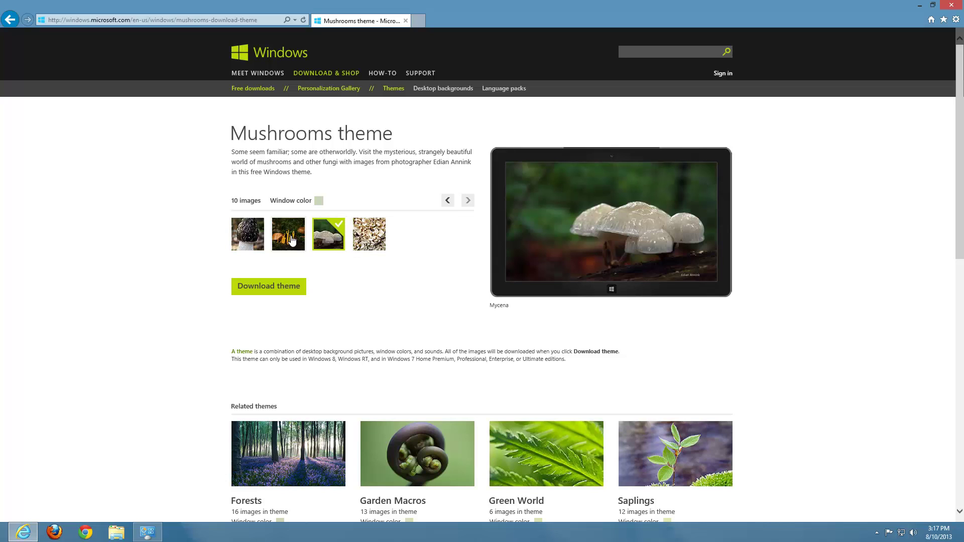
click(292, 241)
click(254, 241)
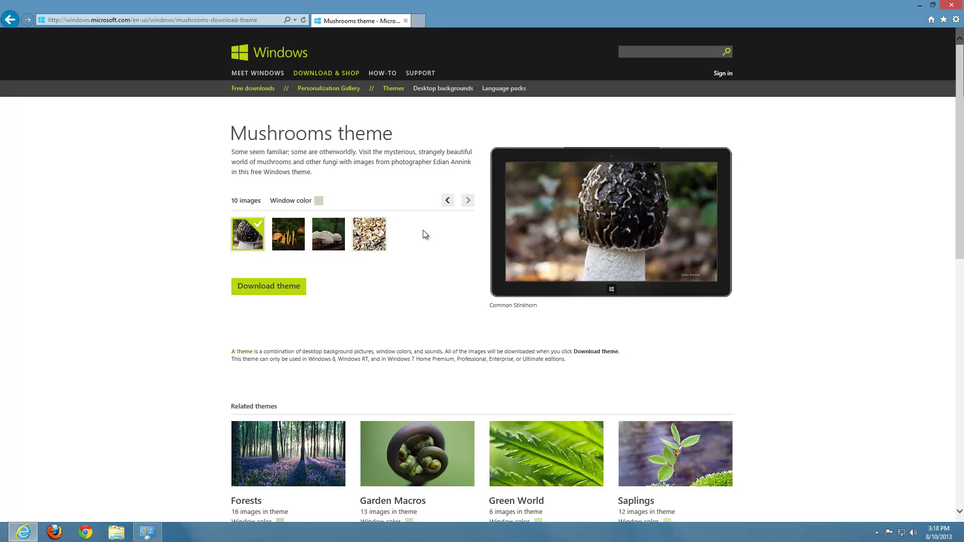
Step: Return to the earlier set and preview Yellow Caps, Inkcaps, then the fourth through first images
click(448, 201)
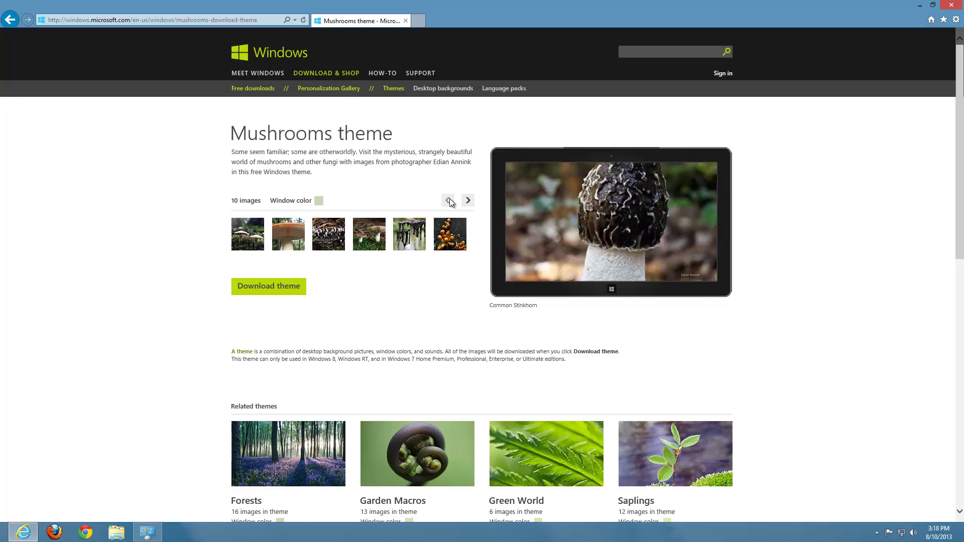
click(451, 244)
click(411, 242)
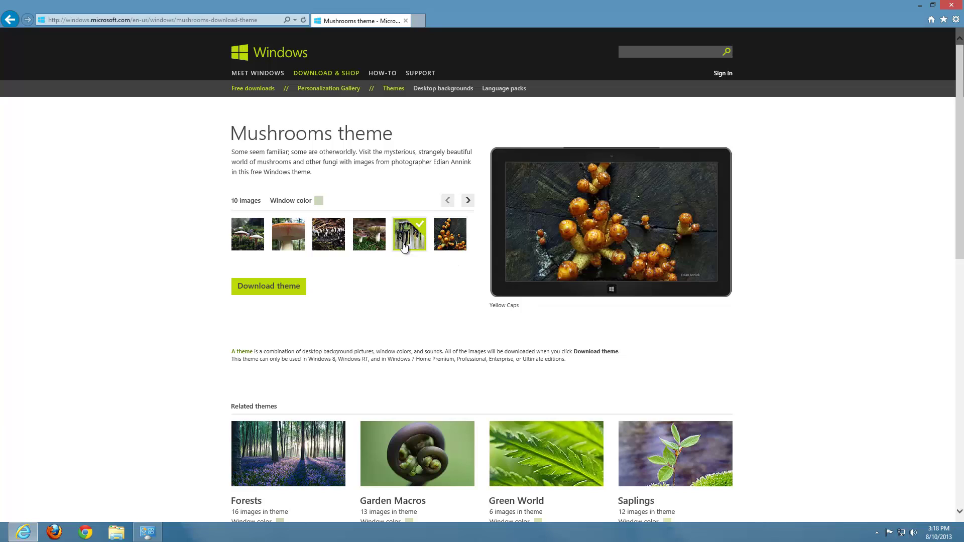
click(381, 239)
click(337, 244)
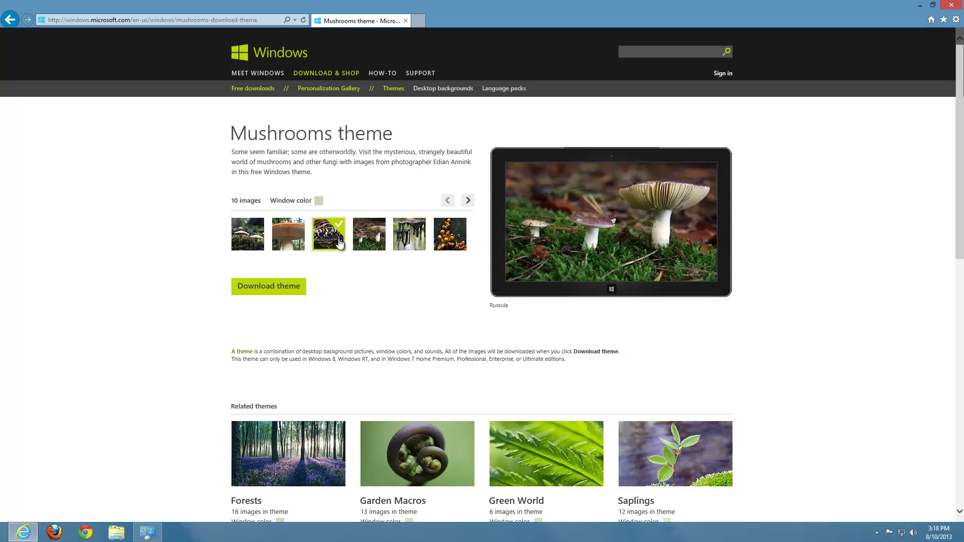
click(295, 243)
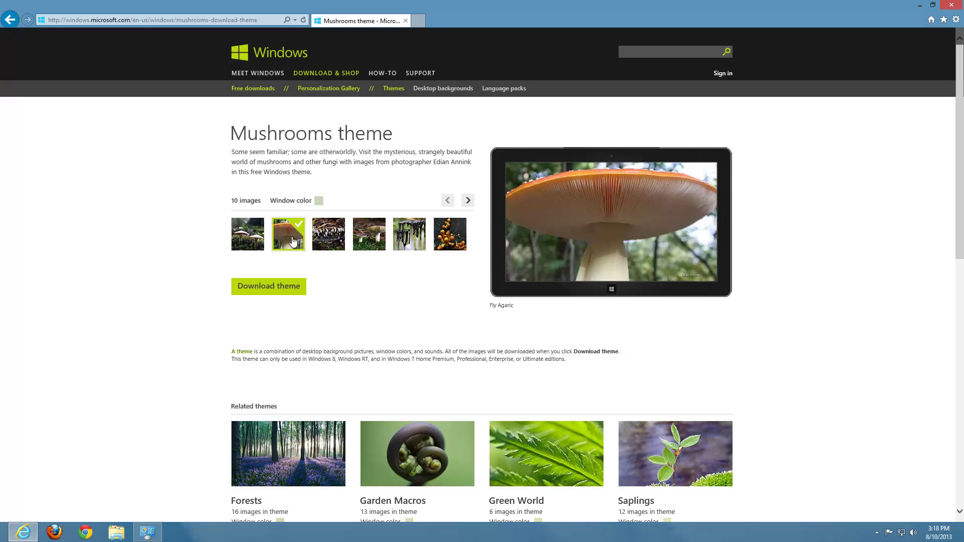
click(246, 244)
scroll(194, 269, down, 2)
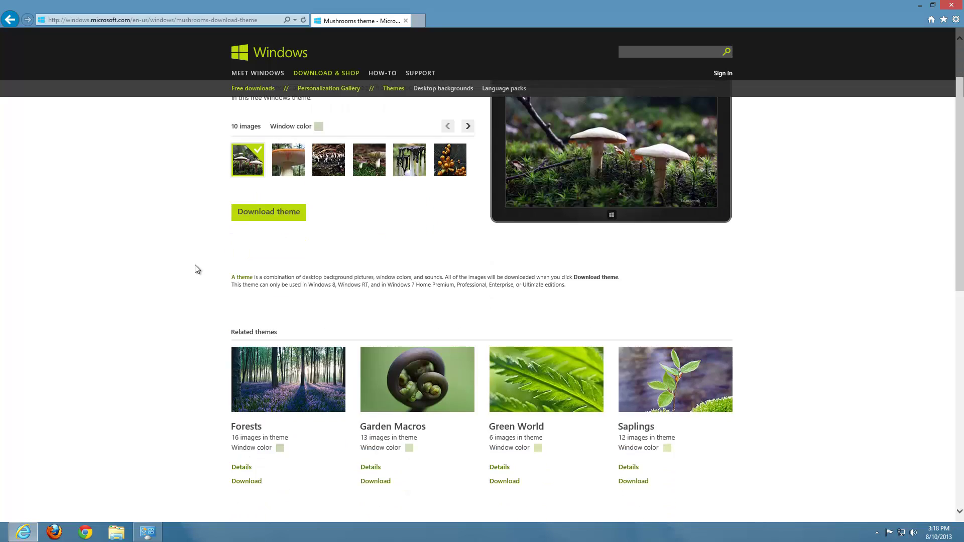
Step: Download the Mushrooms theme pack from the Themes gallery and open it to apply
scroll(195, 270, up, 2)
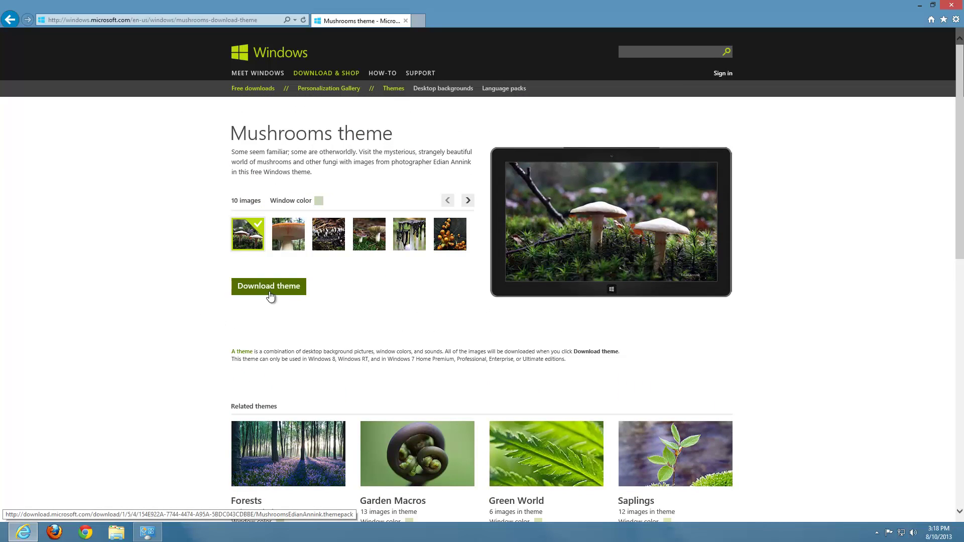
click(394, 89)
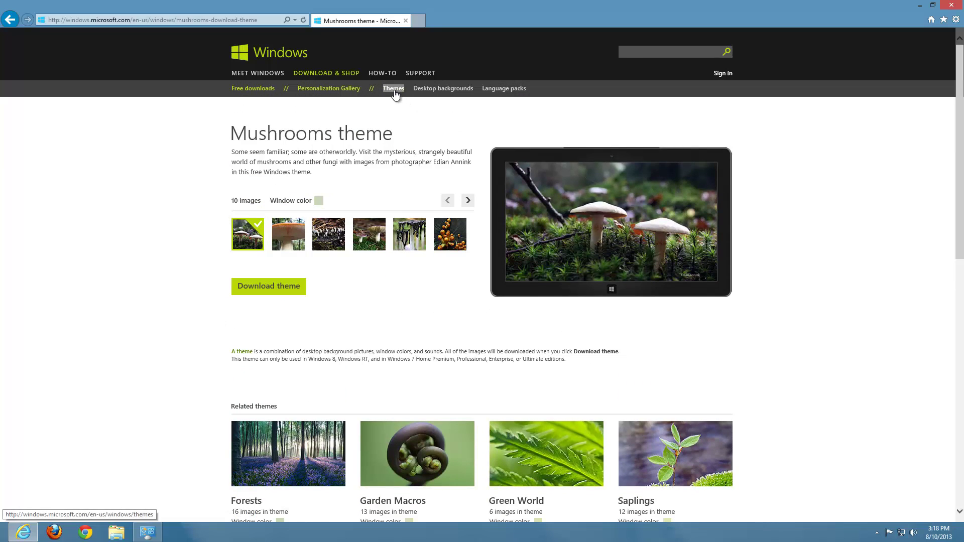
scroll(836, 238, down, 5)
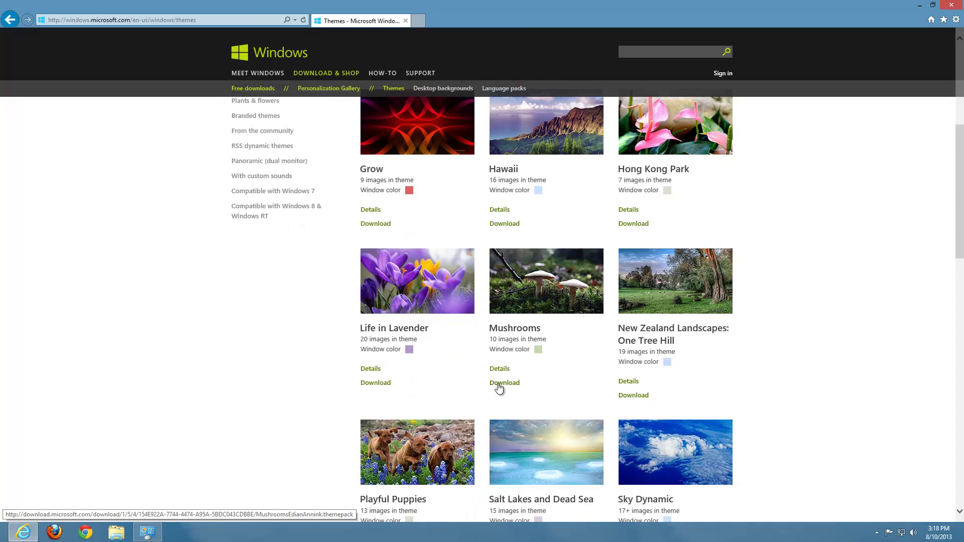
click(505, 384)
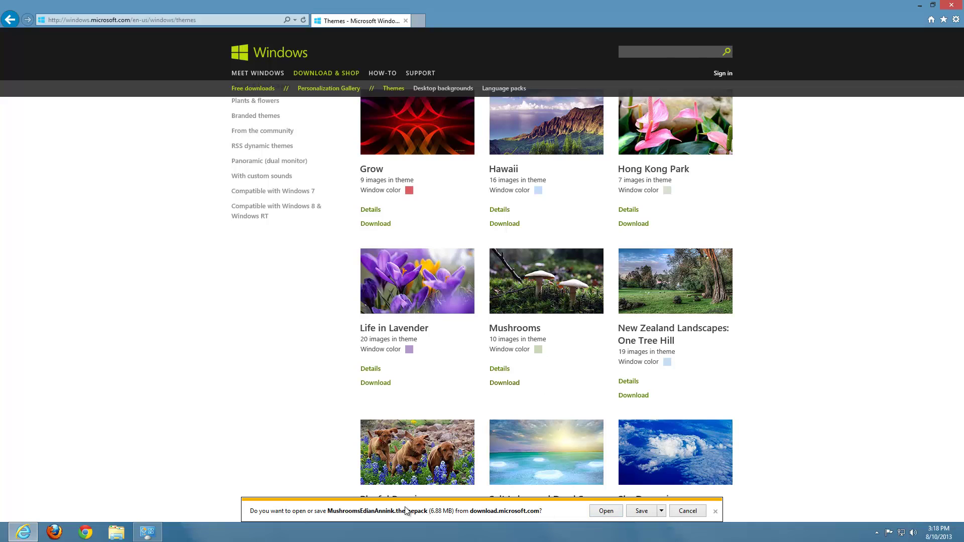
click(605, 511)
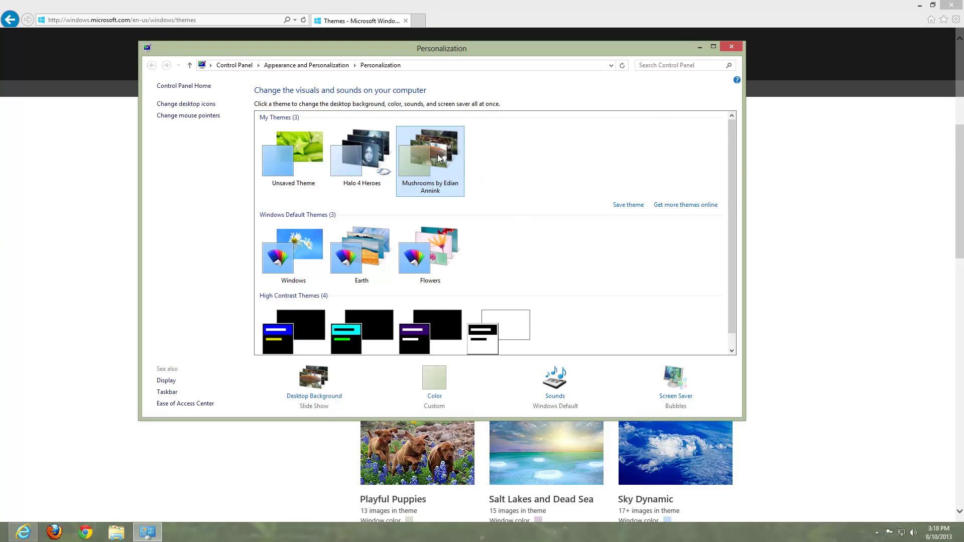
Step: Close Internet Explorer, minimize Personalization, and advance the desktop to the next background
click(957, 6)
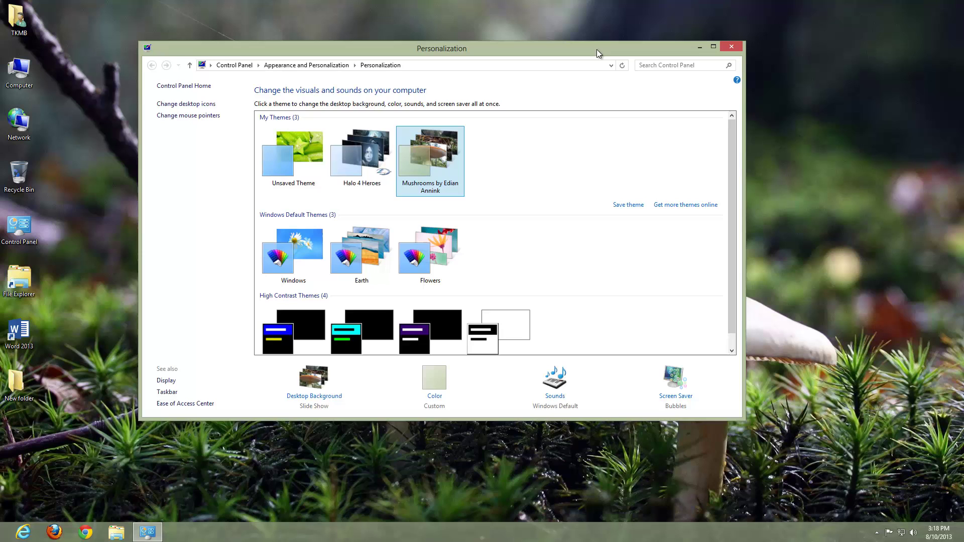
drag(597, 49, 602, 80)
click(705, 78)
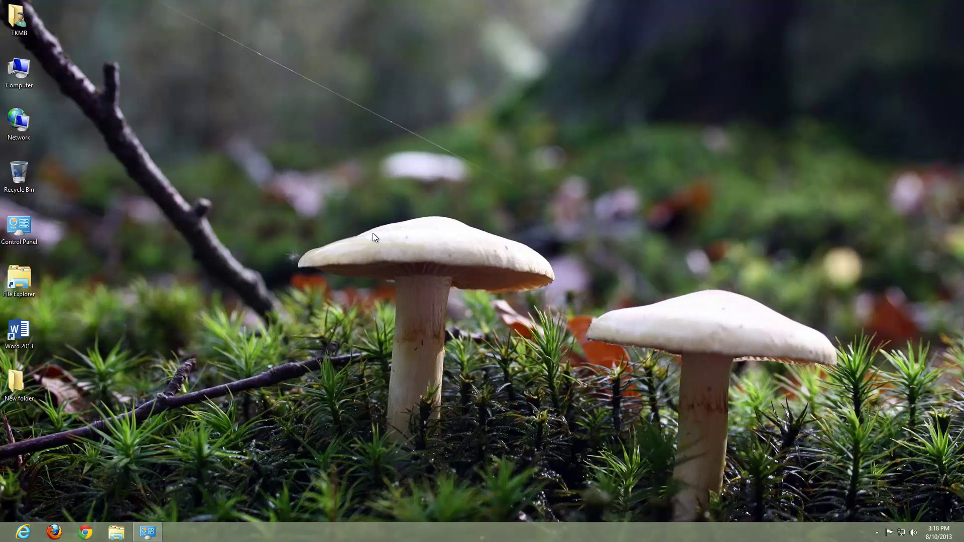
right_click(332, 155)
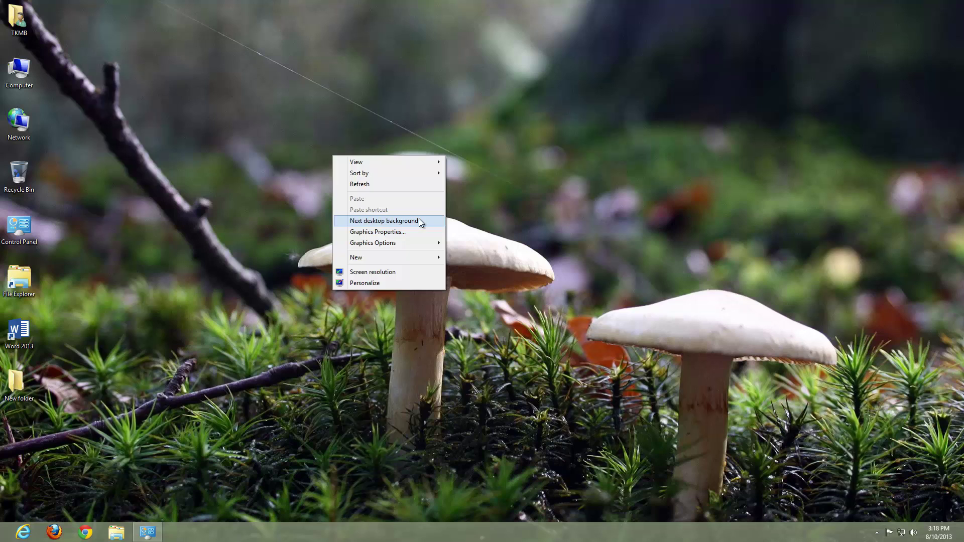
click(378, 224)
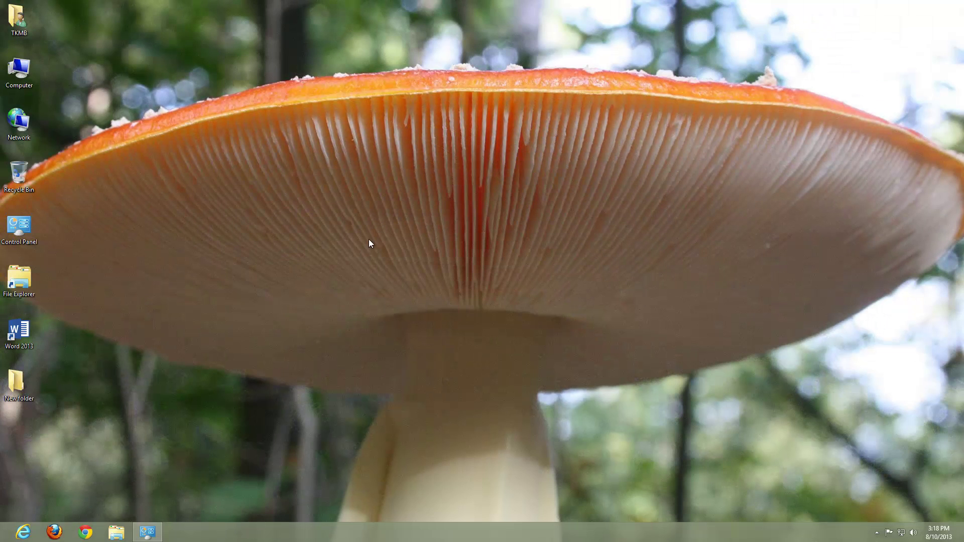
Step: In Desktop Background, choose only the fifth, inkcap picture as the wallpaper
click(147, 533)
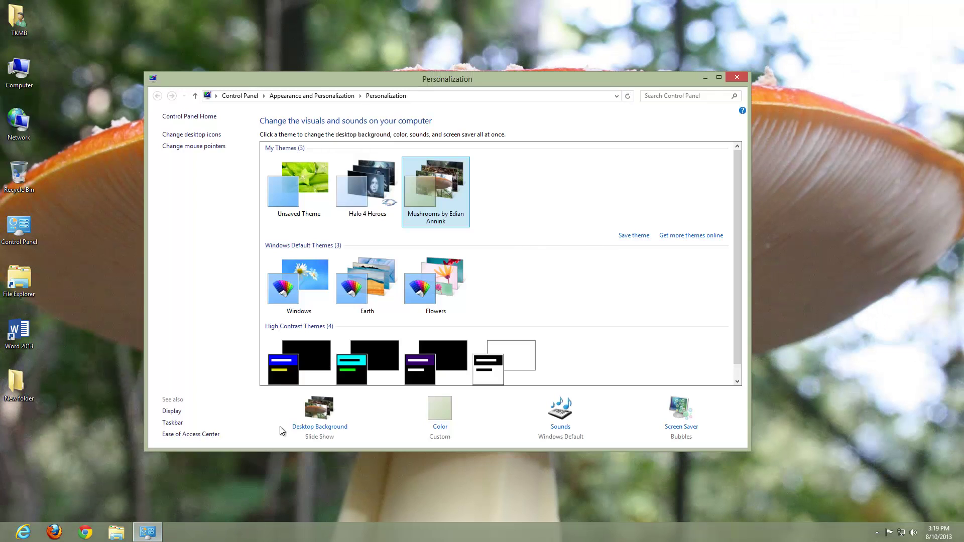
click(322, 431)
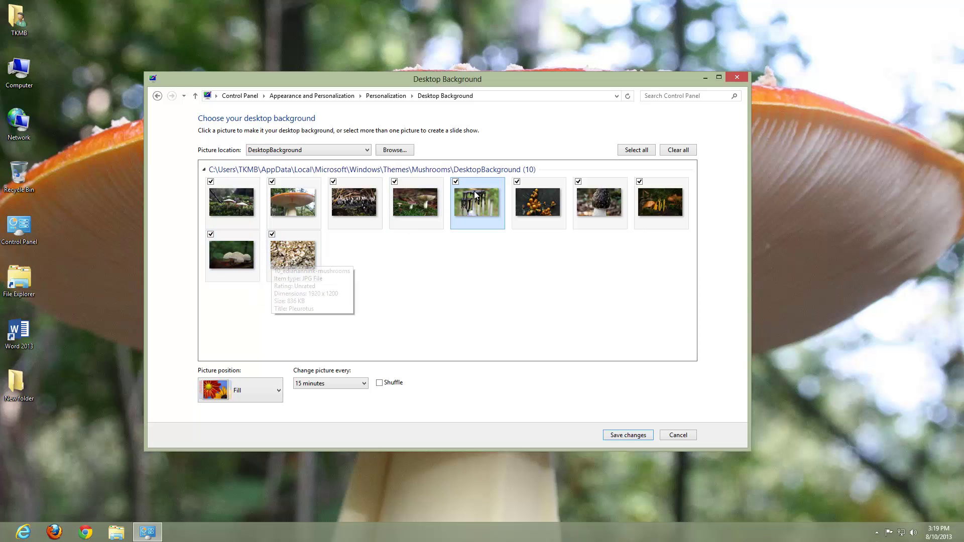
click(477, 209)
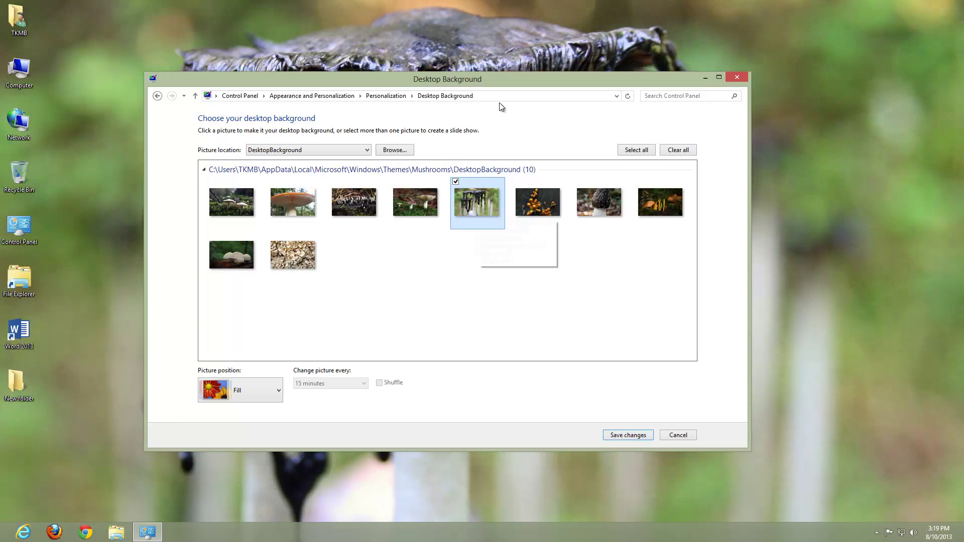
drag(507, 83, 553, 387)
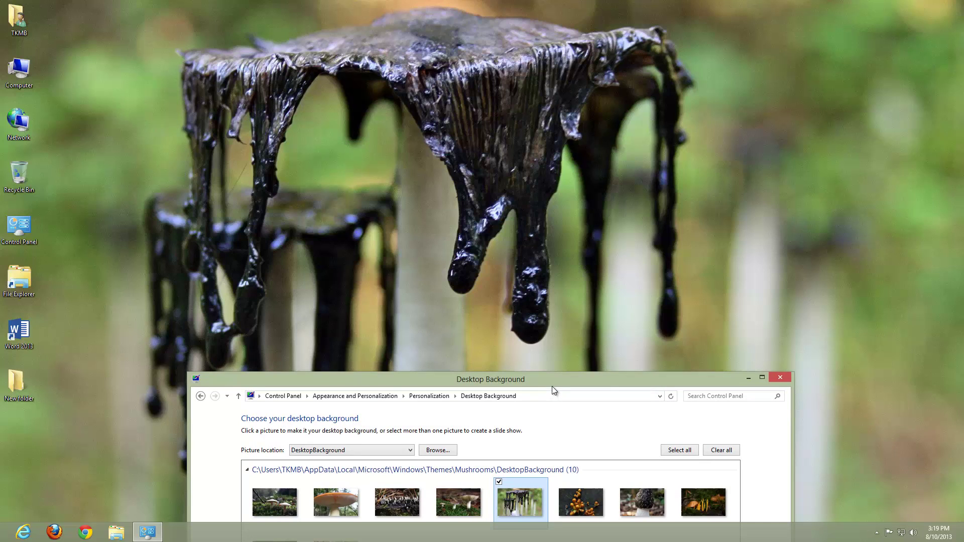
drag(552, 390, 520, 91)
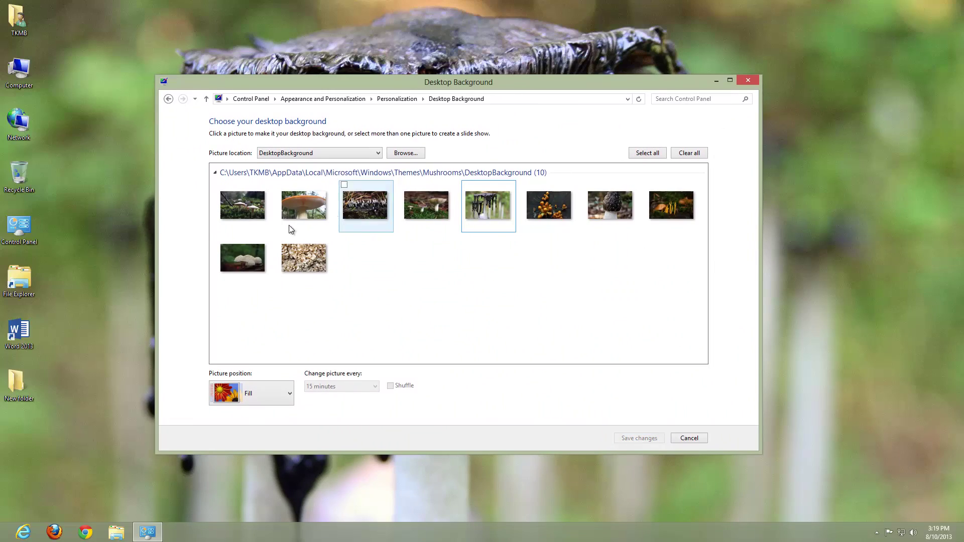
Step: Select the first mushroom picture and add every other picture except the inkcaps
click(251, 209)
click(294, 209)
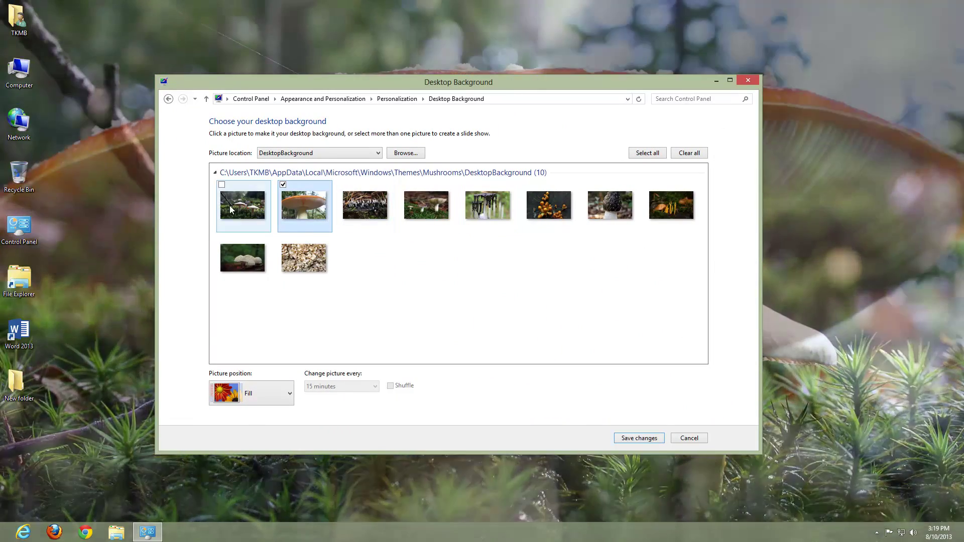
click(230, 209)
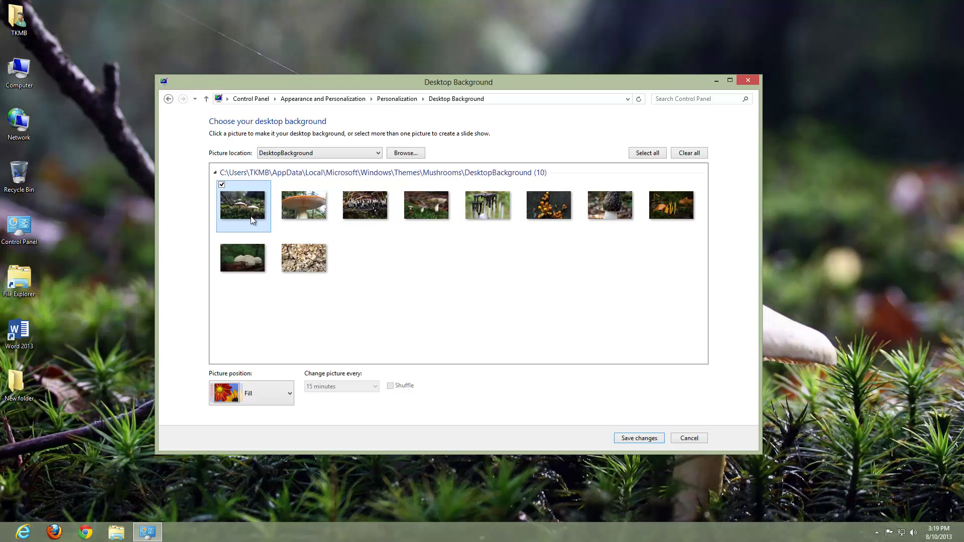
ctrl+click(321, 226)
ctrl+click(359, 209)
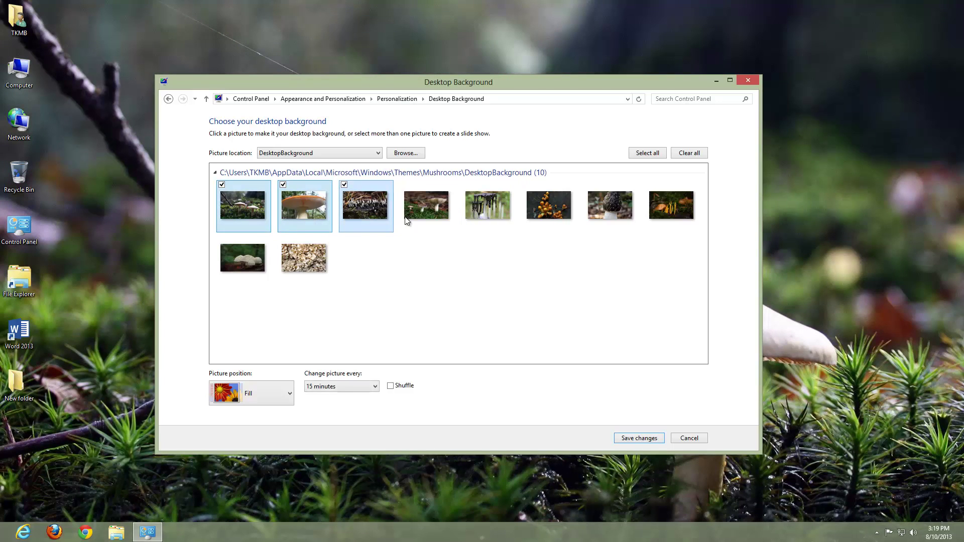
ctrl+click(408, 222)
ctrl+click(551, 215)
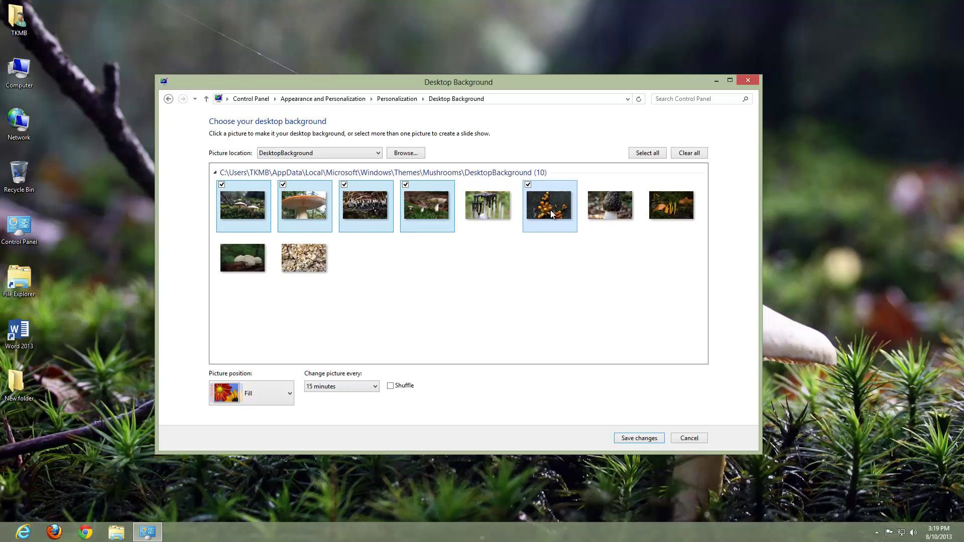
ctrl+click(608, 224)
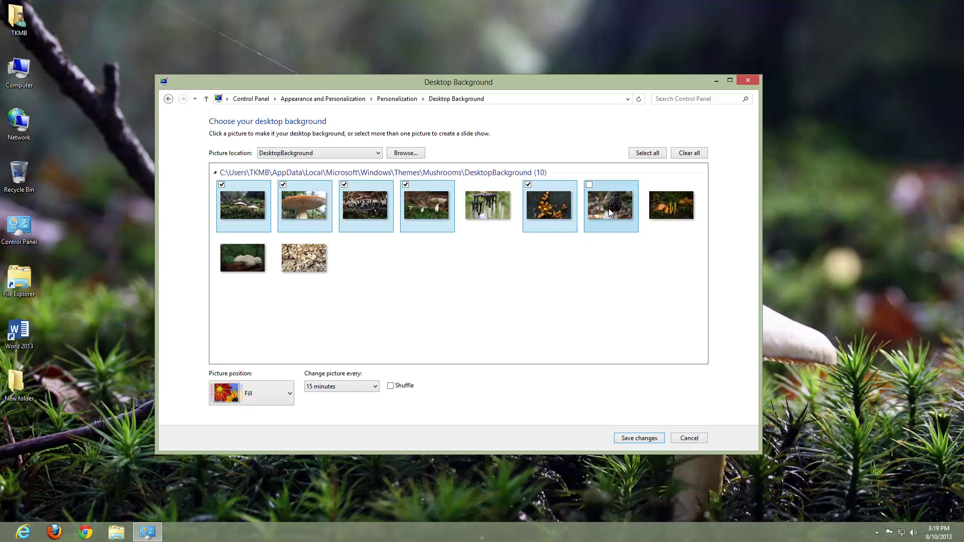
ctrl+click(668, 218)
ctrl+click(294, 255)
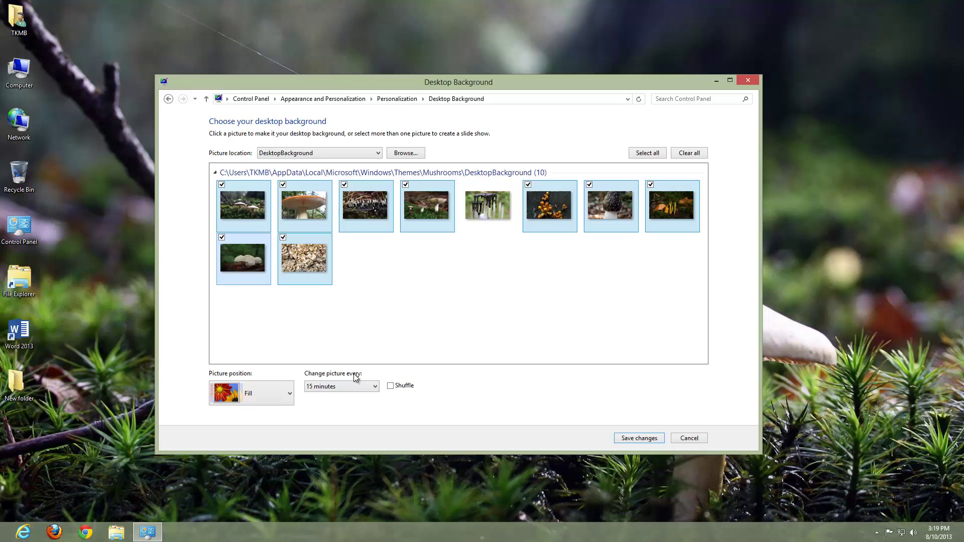
Step: Set a 10-second interval and preview the Fit, Stretch, Tile and Center picture positions
click(376, 387)
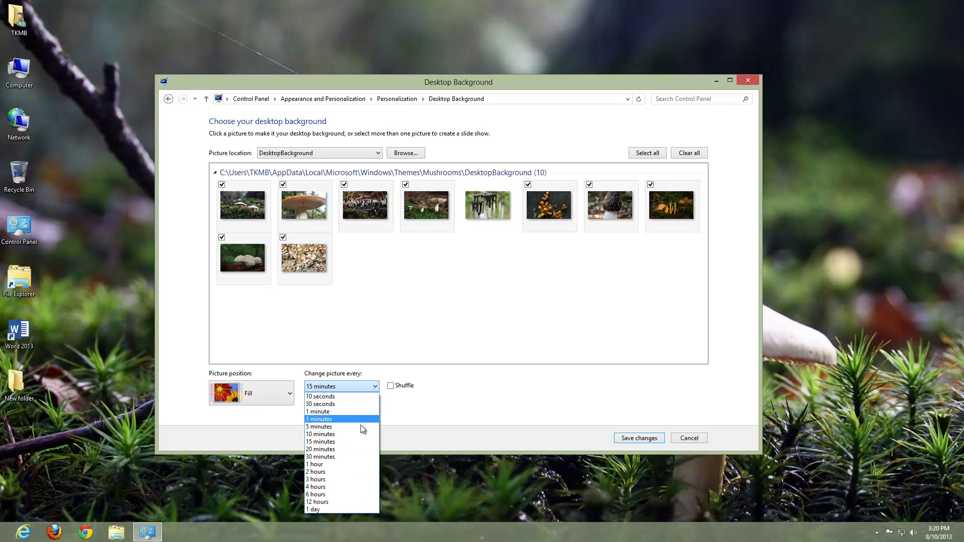
click(347, 396)
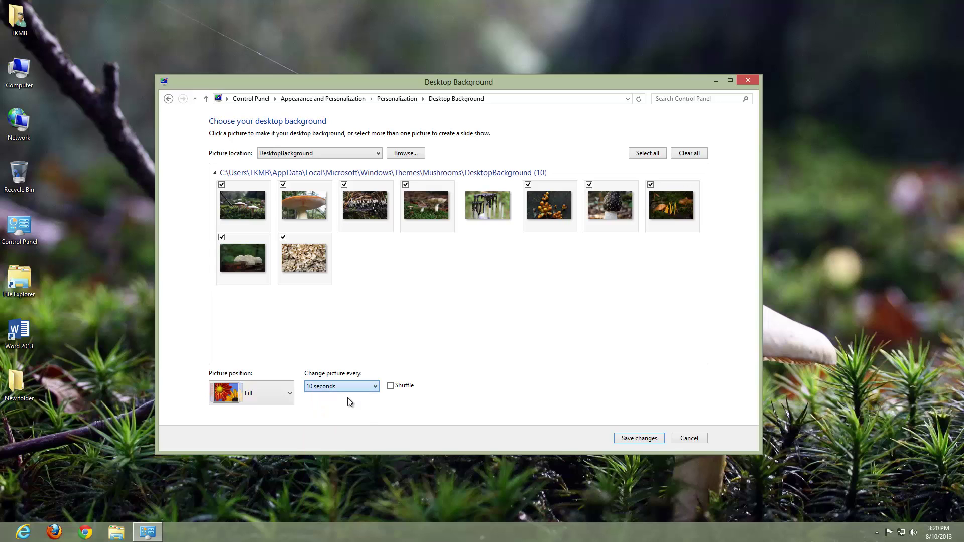
click(289, 394)
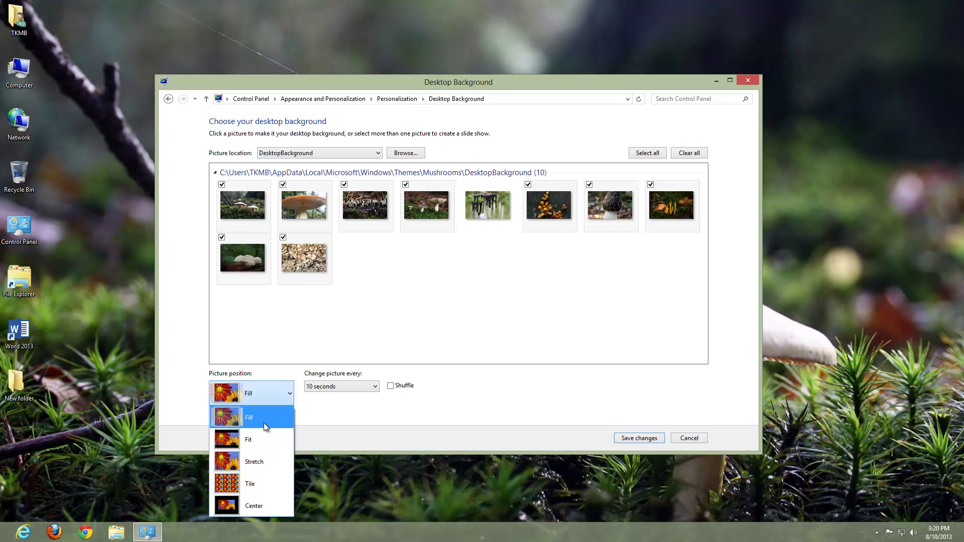
click(255, 439)
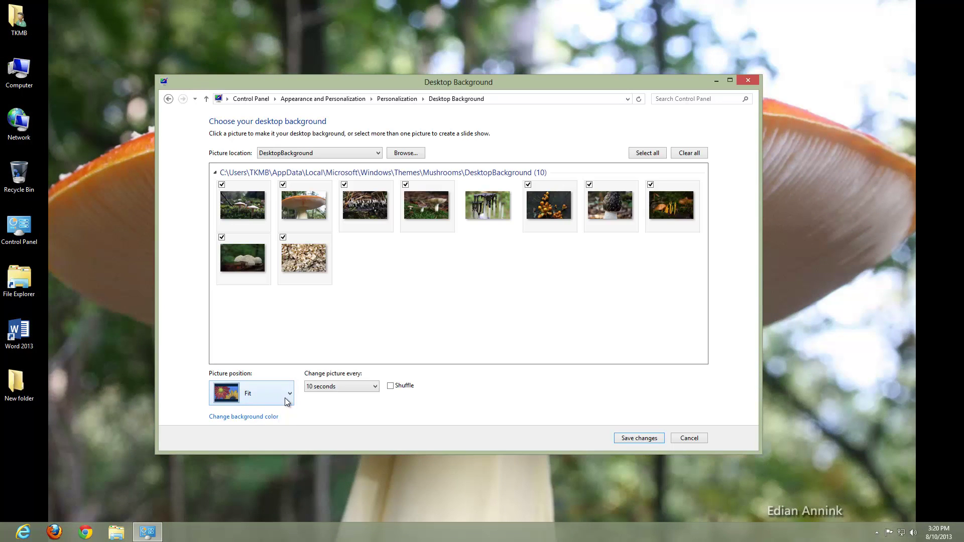
click(284, 398)
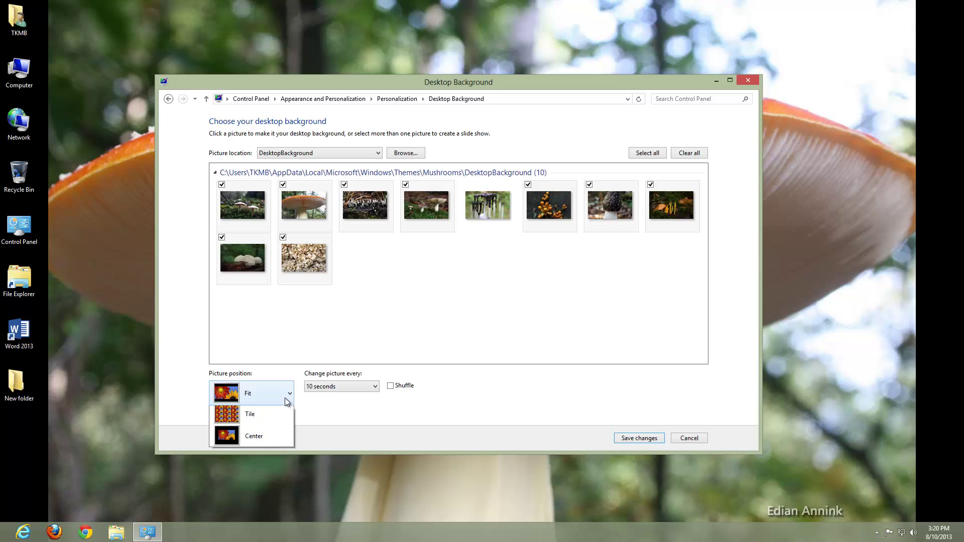
click(264, 463)
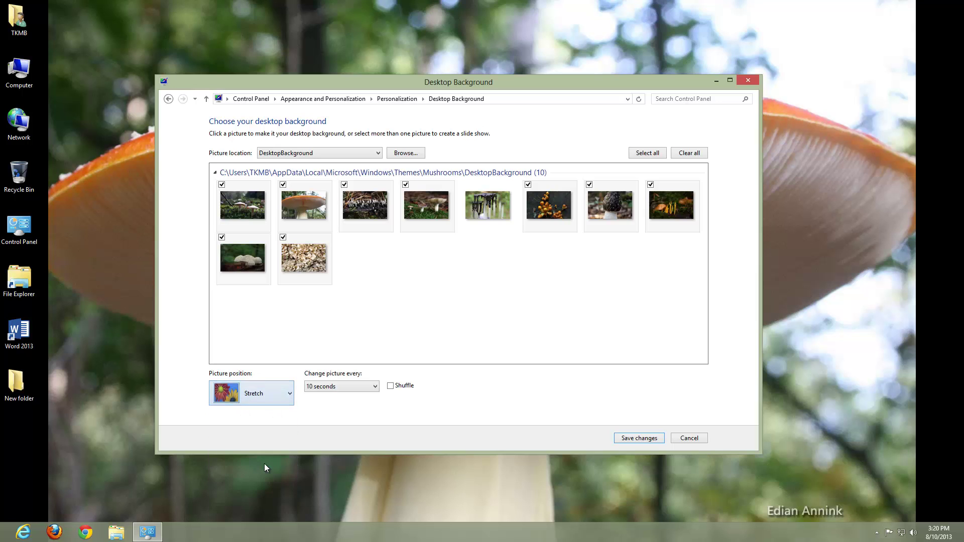
click(290, 397)
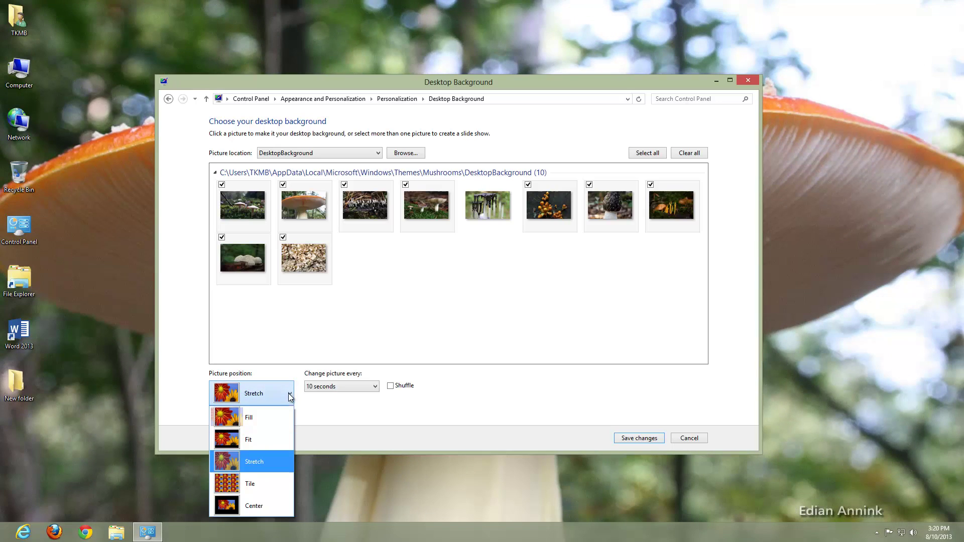
click(267, 484)
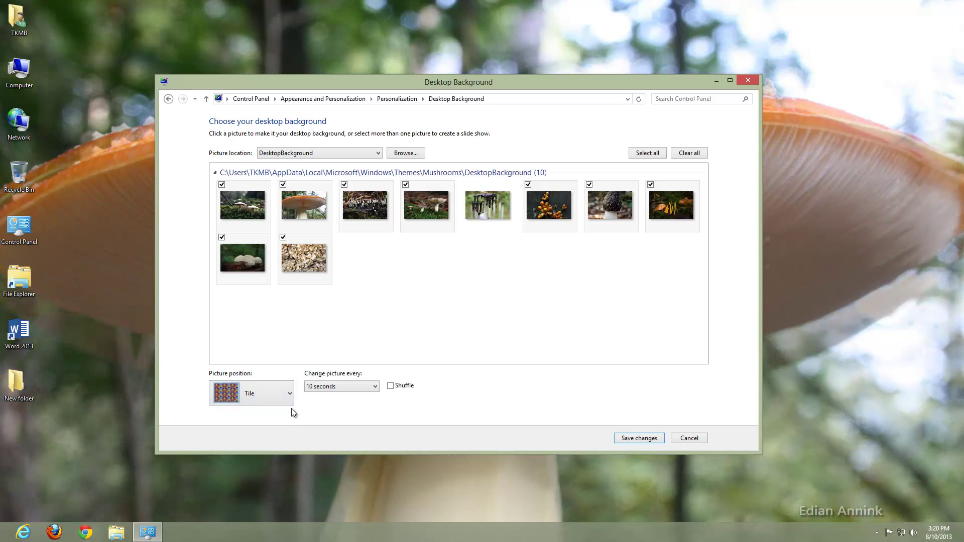
click(285, 396)
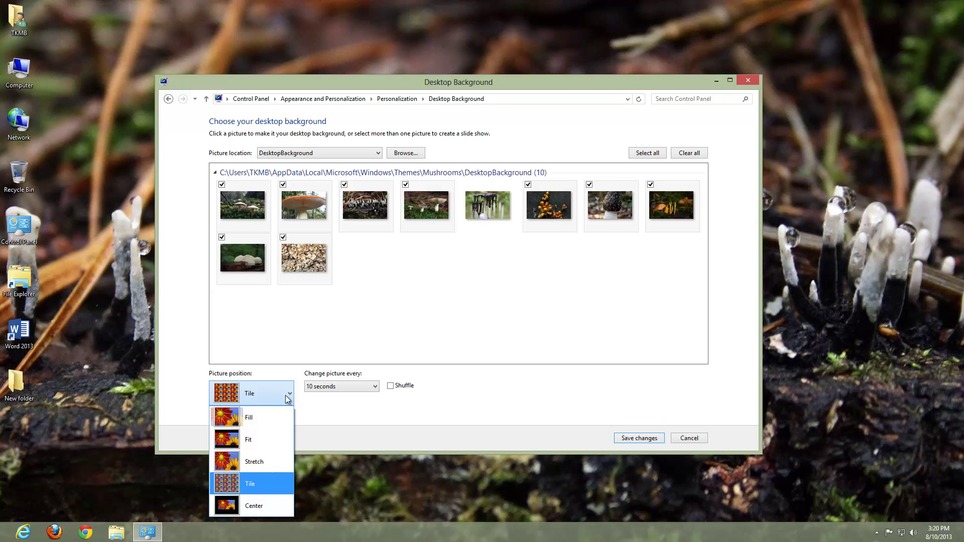
click(251, 505)
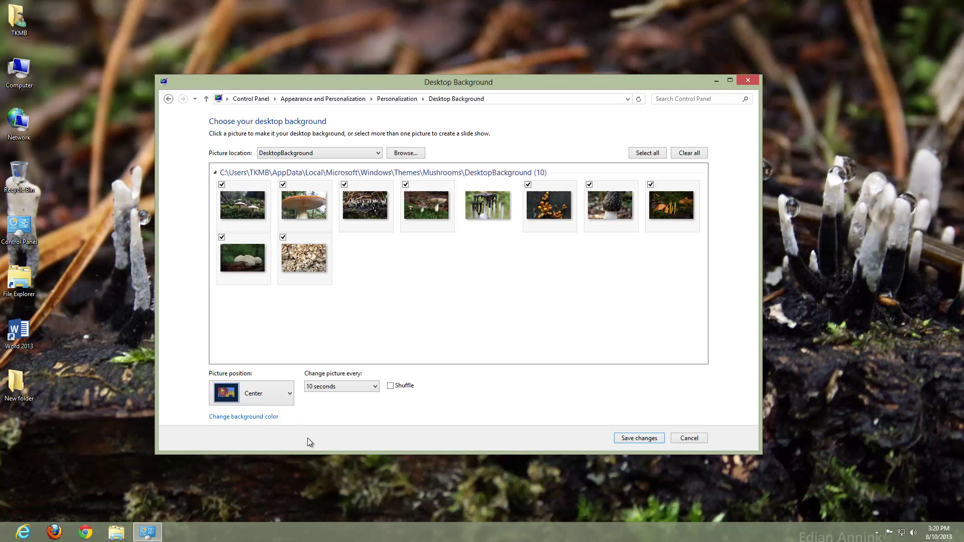
Step: Return the picture position to Fill with a 20-minute change interval
click(361, 388)
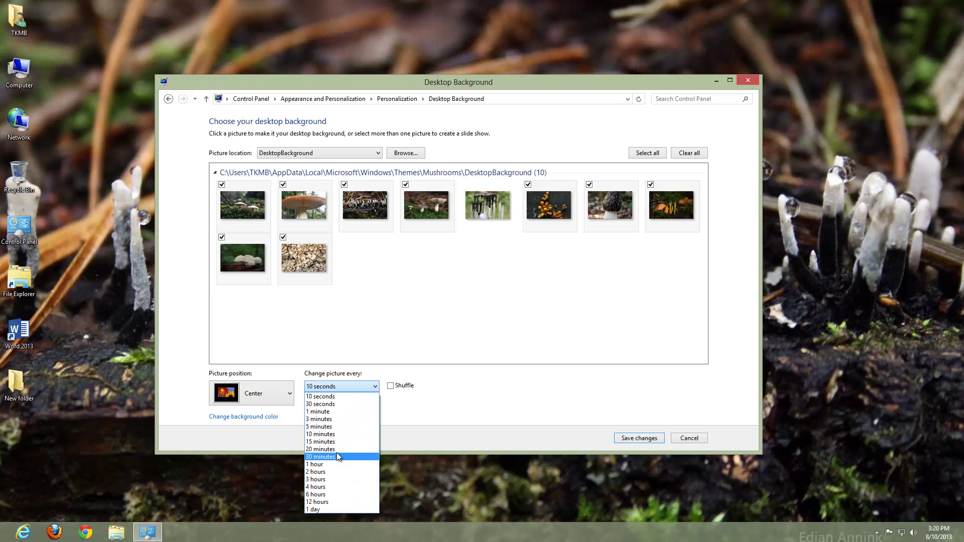
key(Escape)
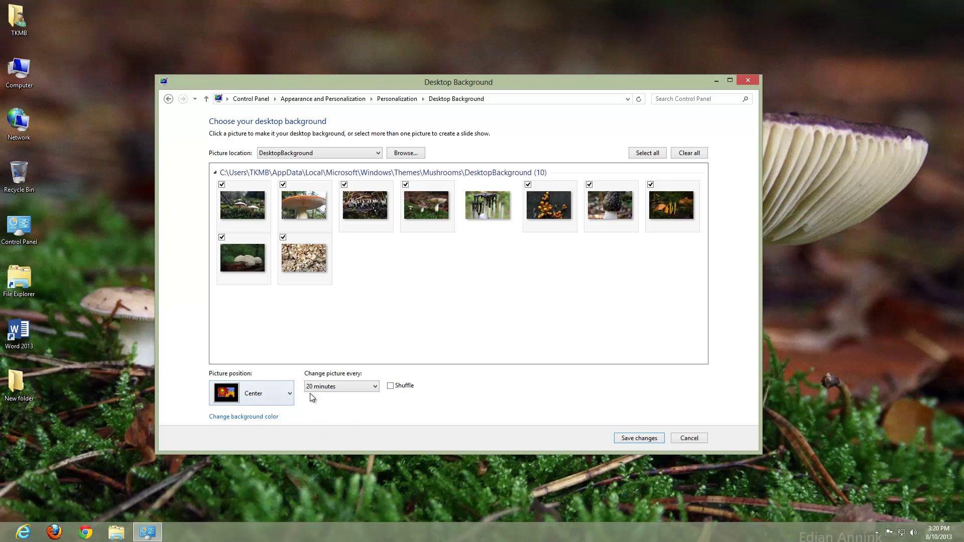
click(291, 395)
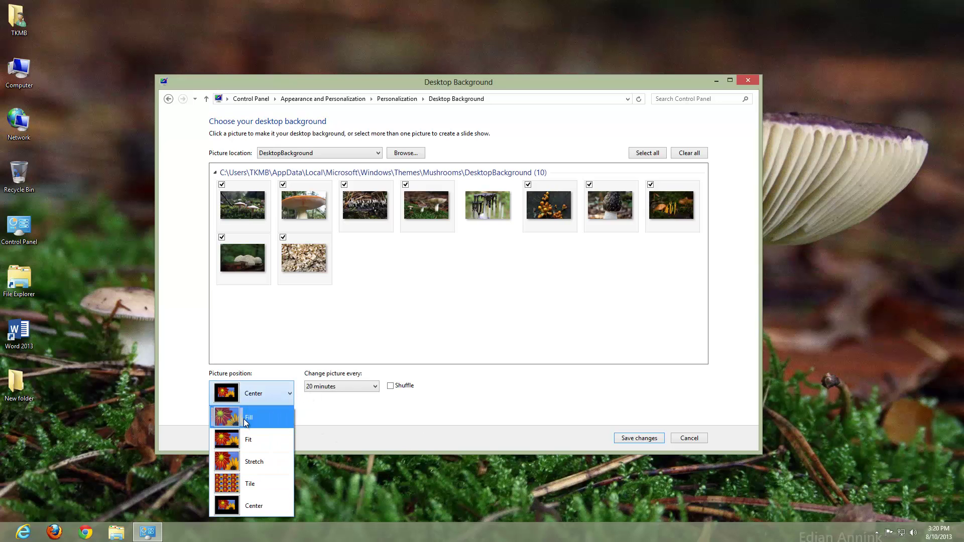
click(247, 423)
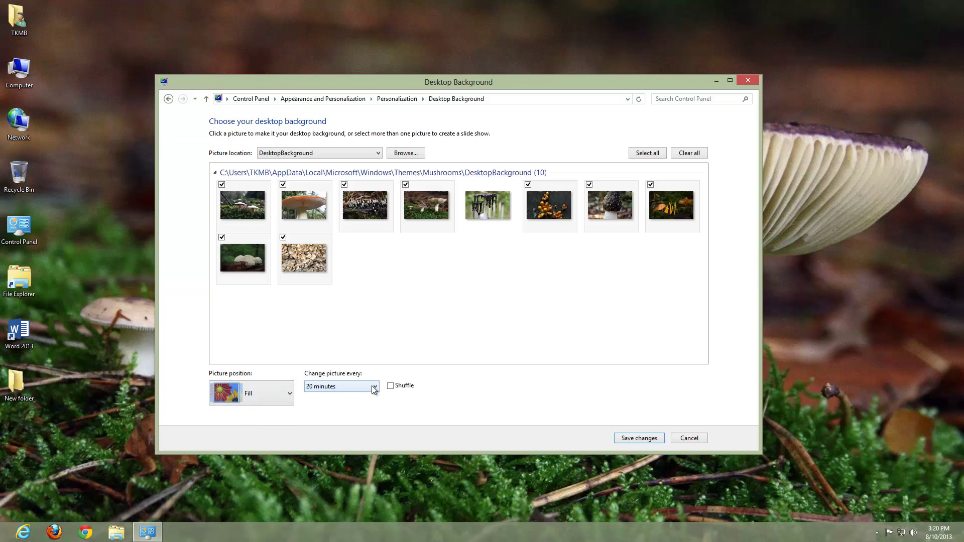
click(373, 390)
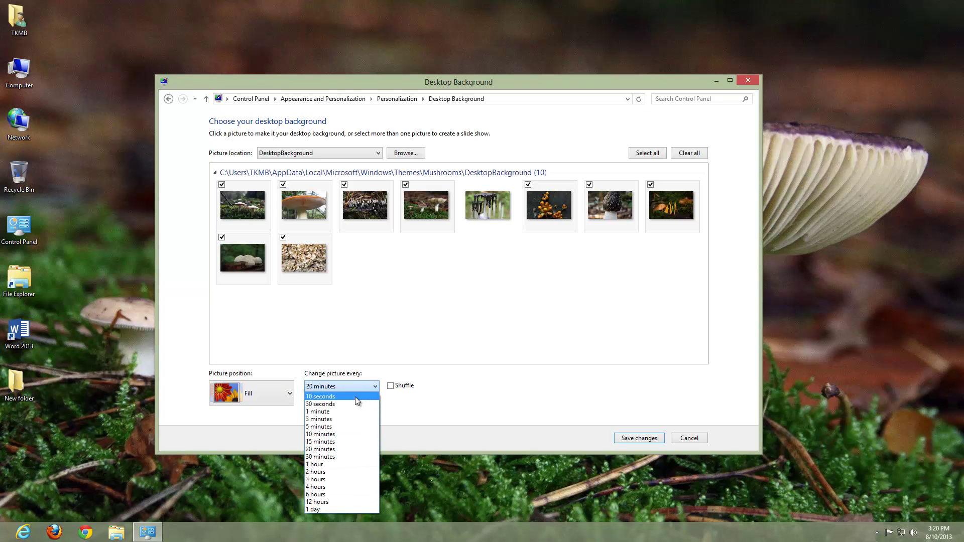
Step: Save the slideshow with a 10-second interval and close the Personalization window
click(355, 397)
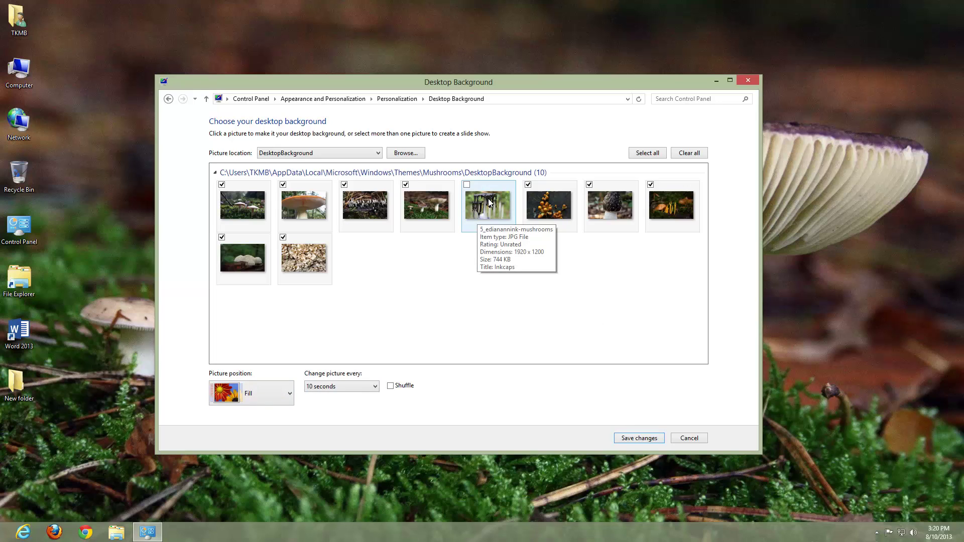
click(643, 439)
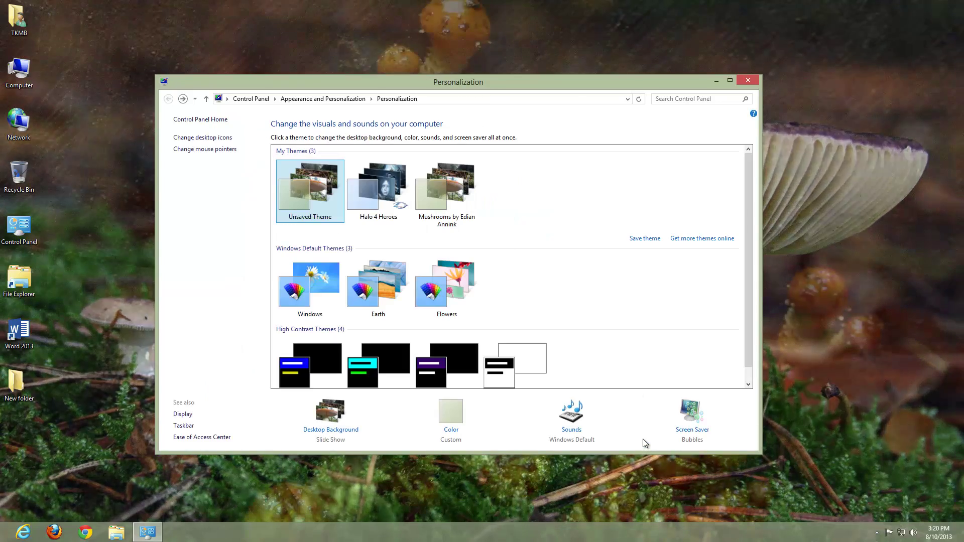
click(749, 83)
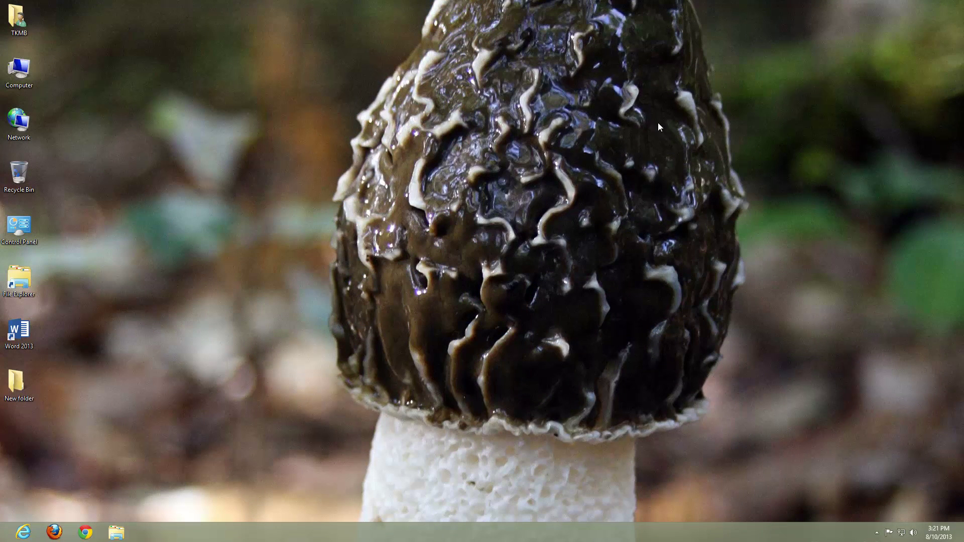
Step: Reopen Desktop Background from the desktop menu and save a 5-minute picture interval
right_click(313, 331)
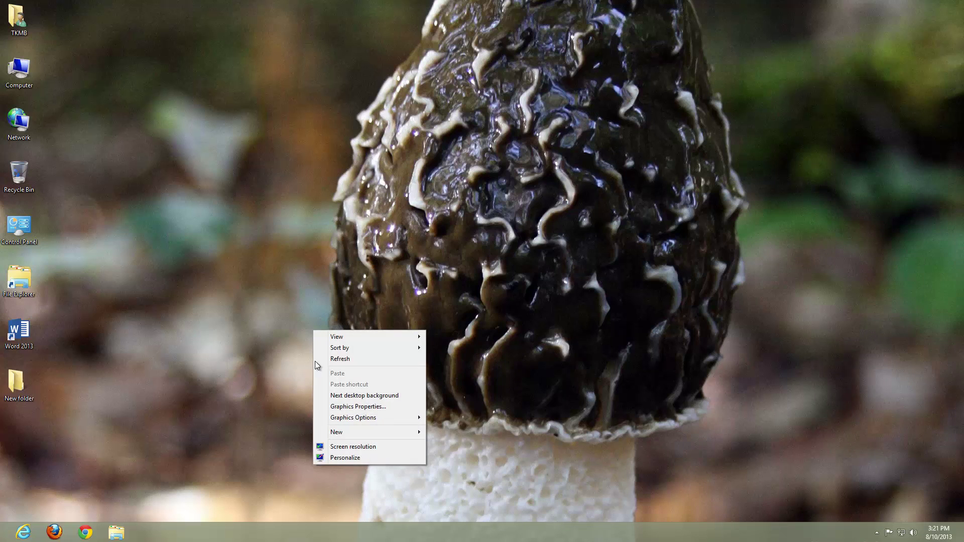
click(342, 458)
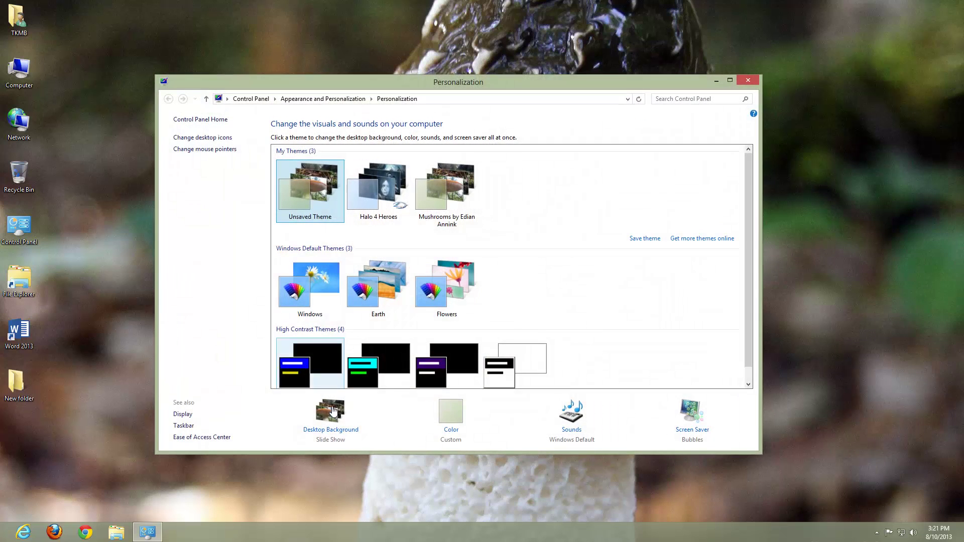
click(337, 427)
click(368, 390)
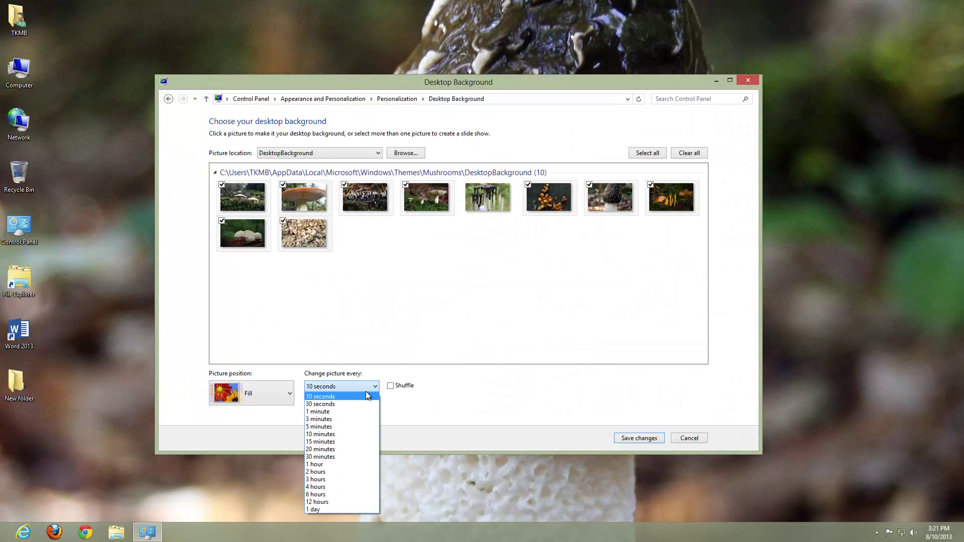
click(345, 426)
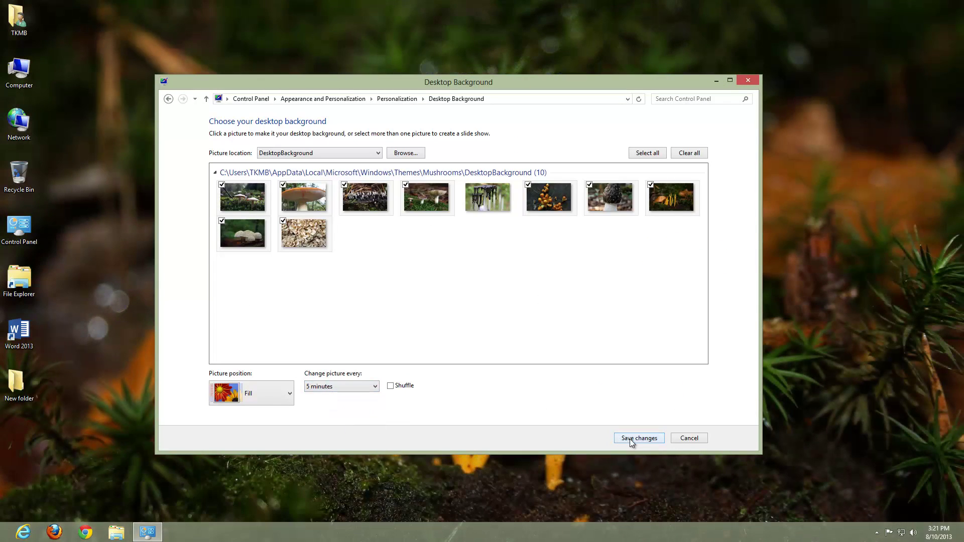
click(632, 439)
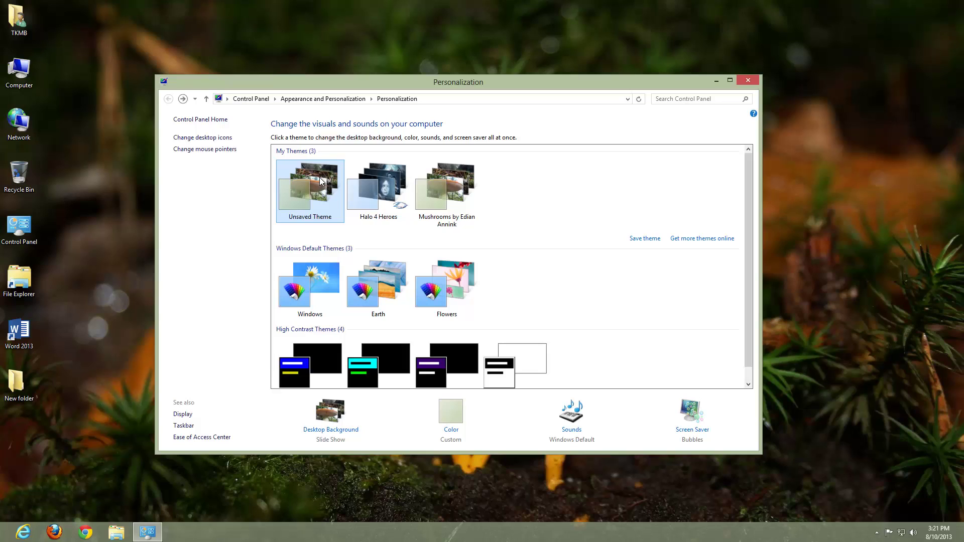
right_click(300, 200)
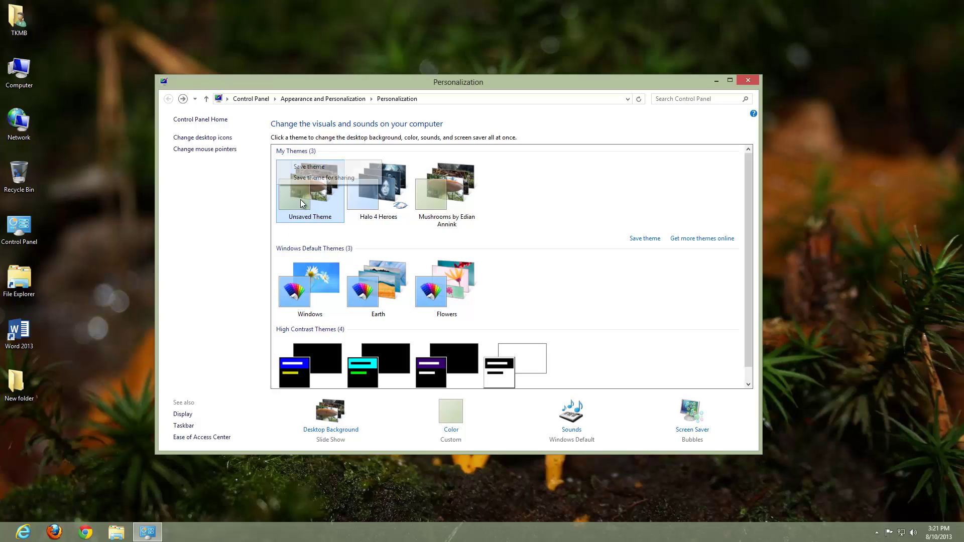
click(309, 167)
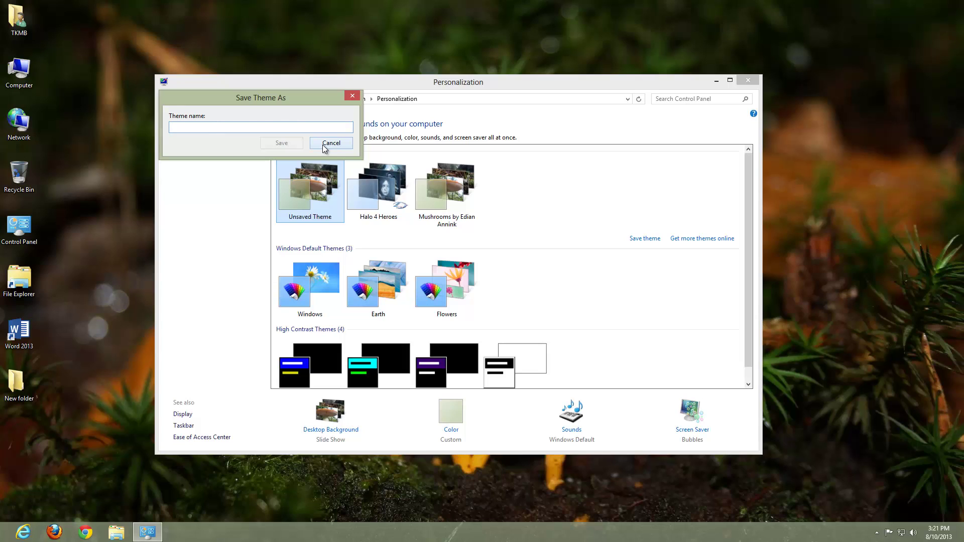
click(324, 144)
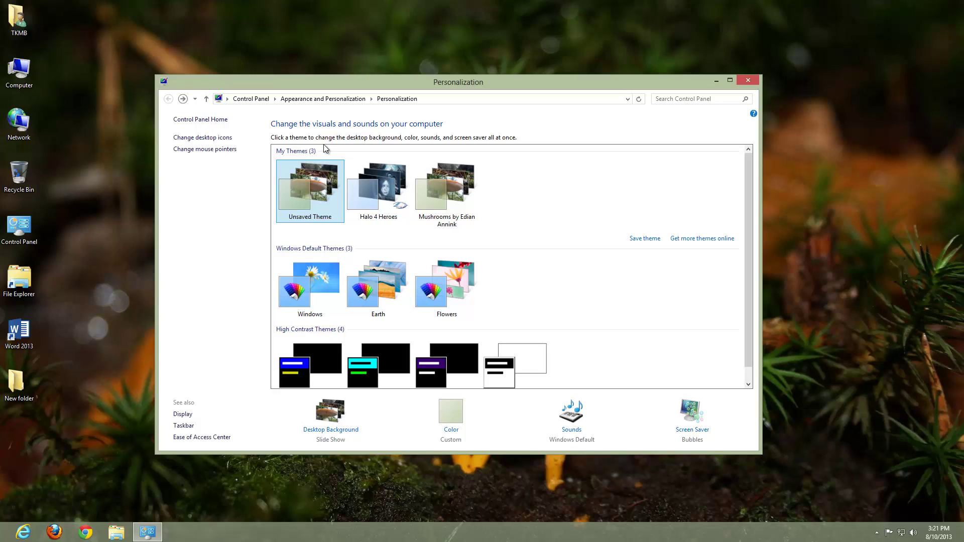
Step: Use the Pictures Library photos as the background, changing every 30 seconds, and save
click(340, 435)
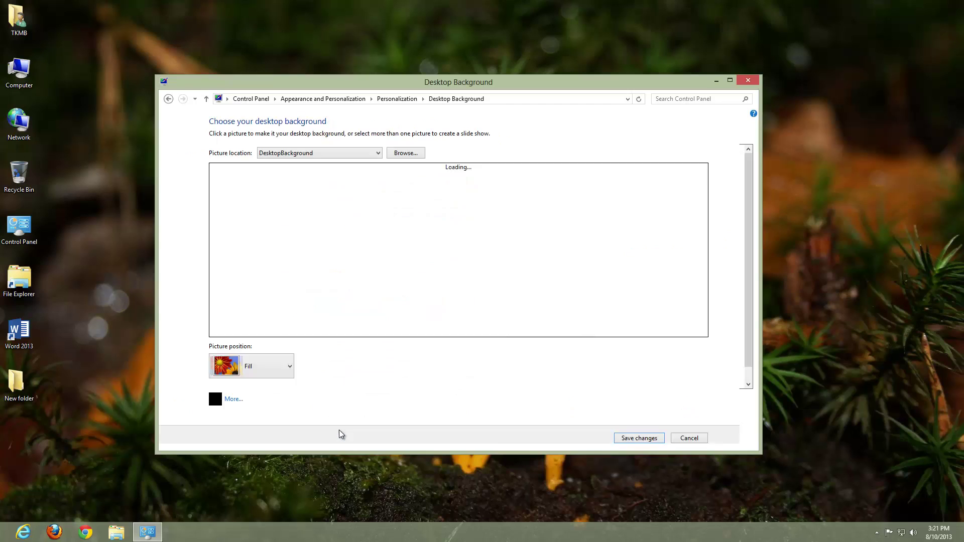
click(377, 154)
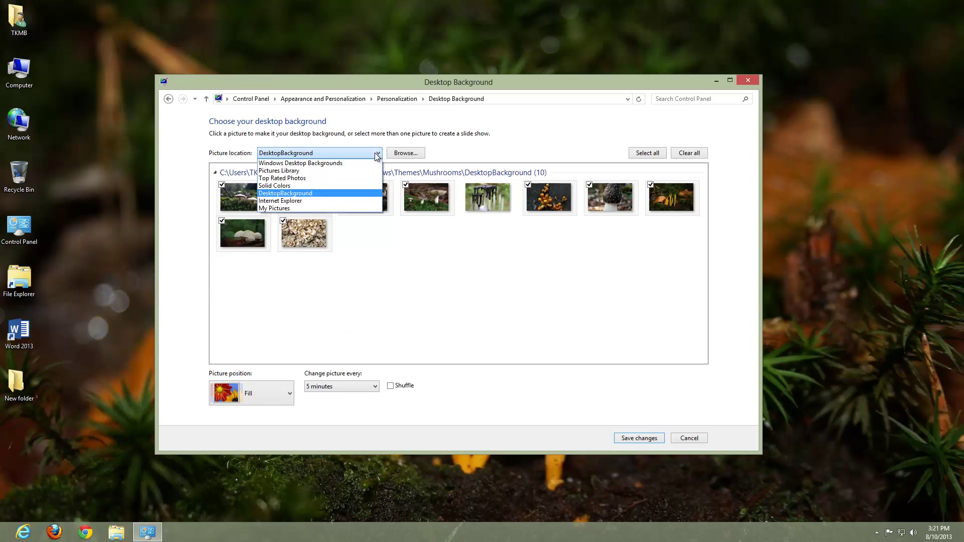
click(282, 172)
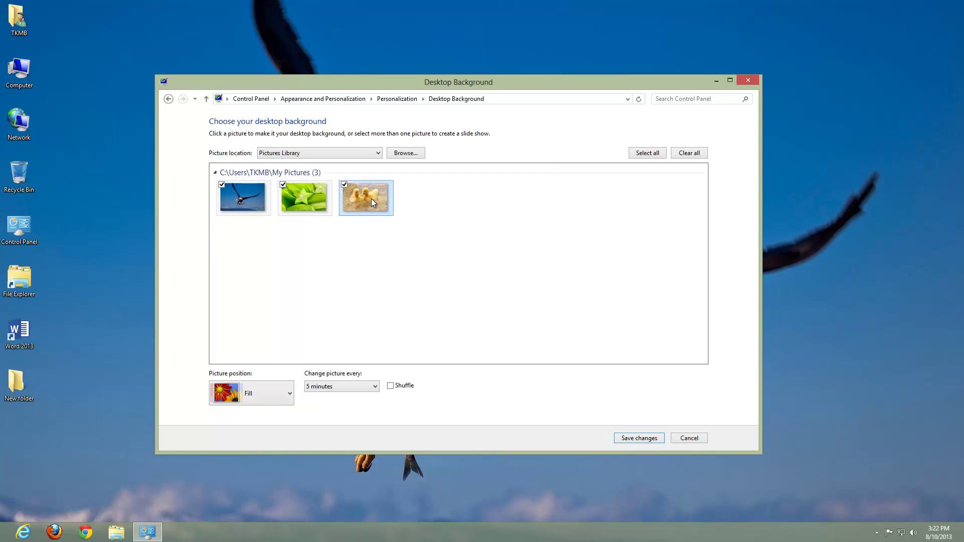
click(375, 389)
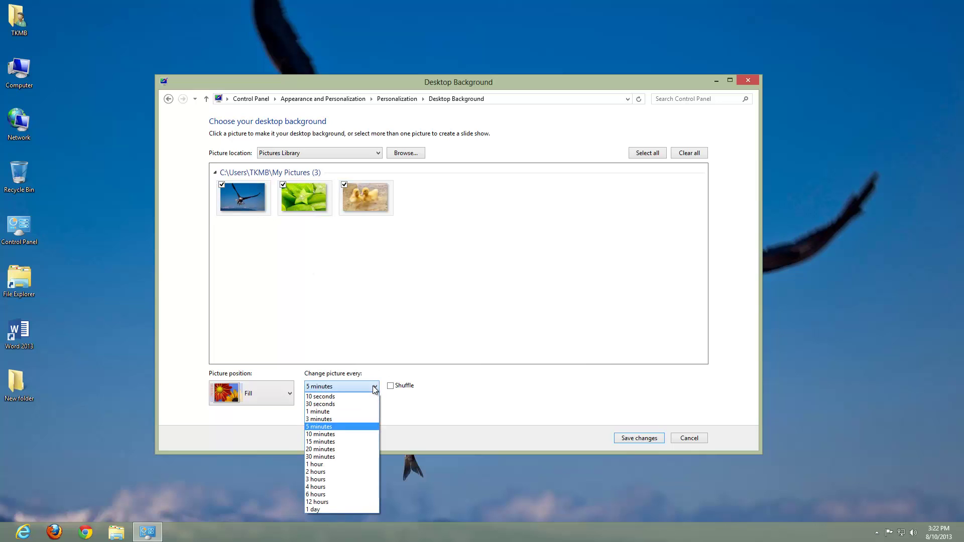
click(350, 404)
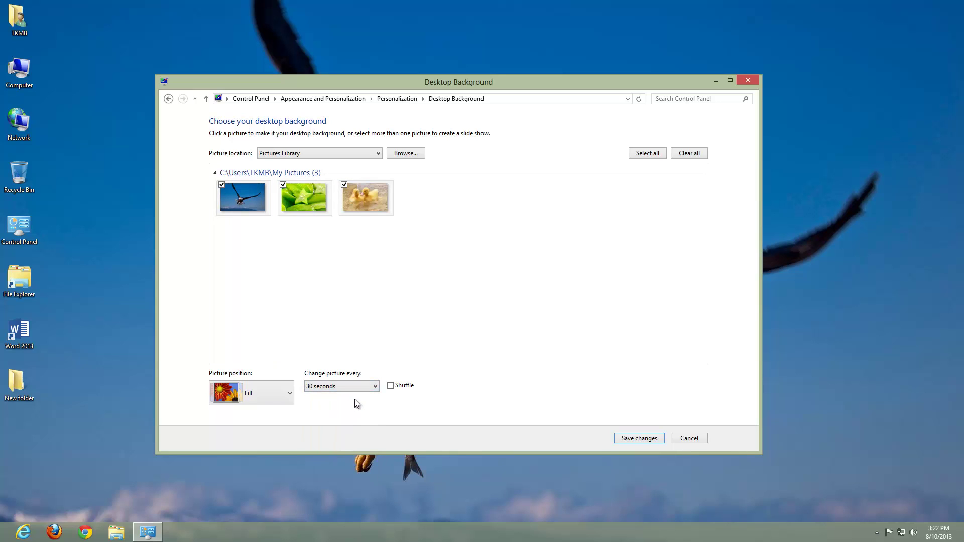
click(639, 438)
click(454, 431)
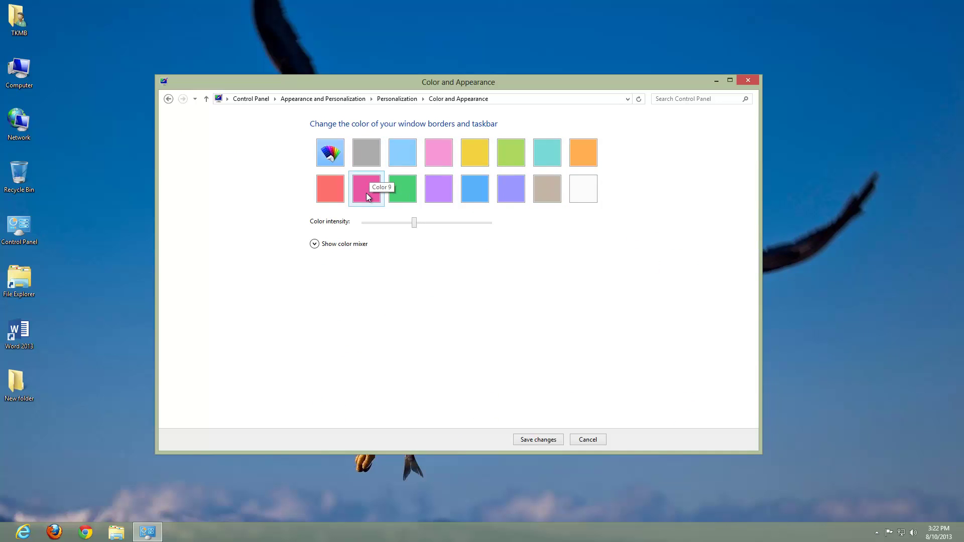
Step: Pick the orange window color at maximum intensity and save it
click(578, 150)
drag(474, 227, 516, 233)
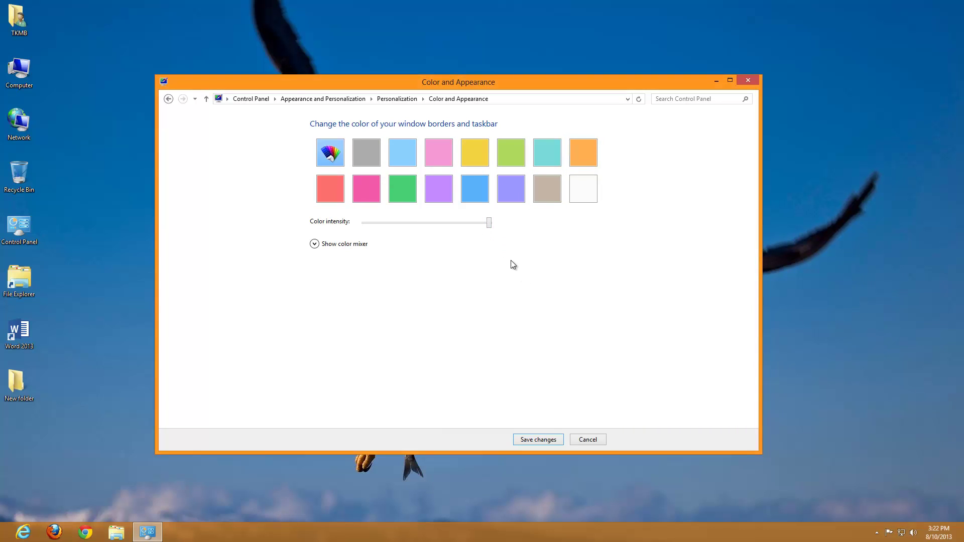
click(547, 441)
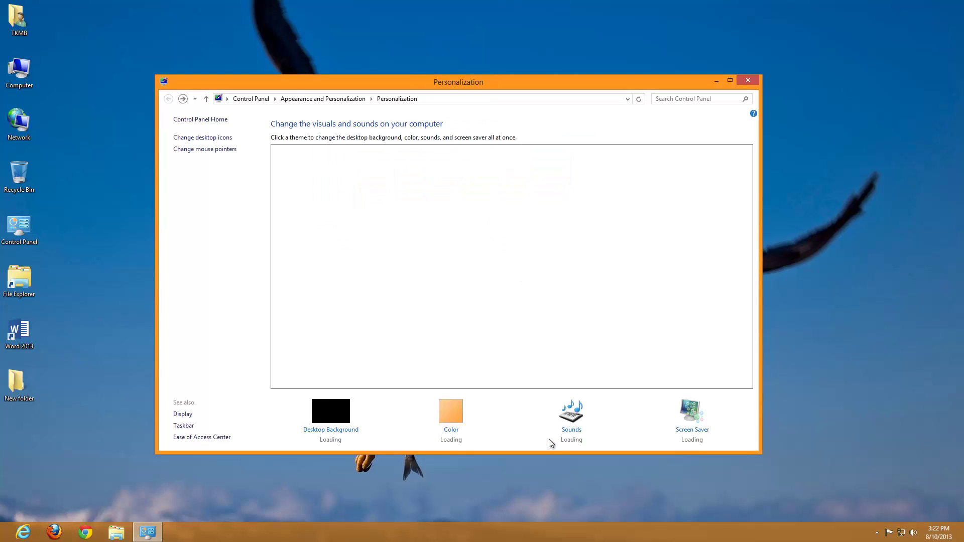
Step: Switch the sound scheme to TEST, apply it and close the Sound dialog
click(574, 431)
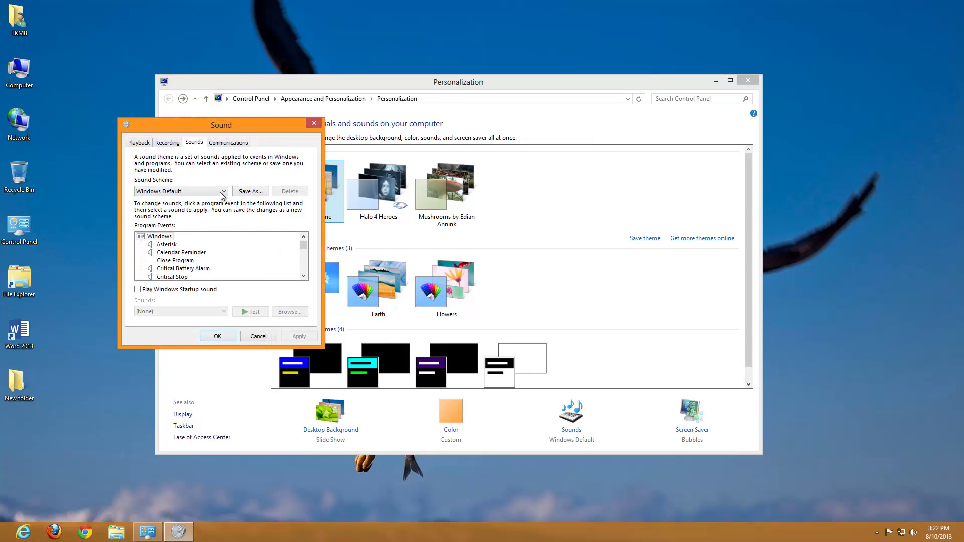
click(222, 192)
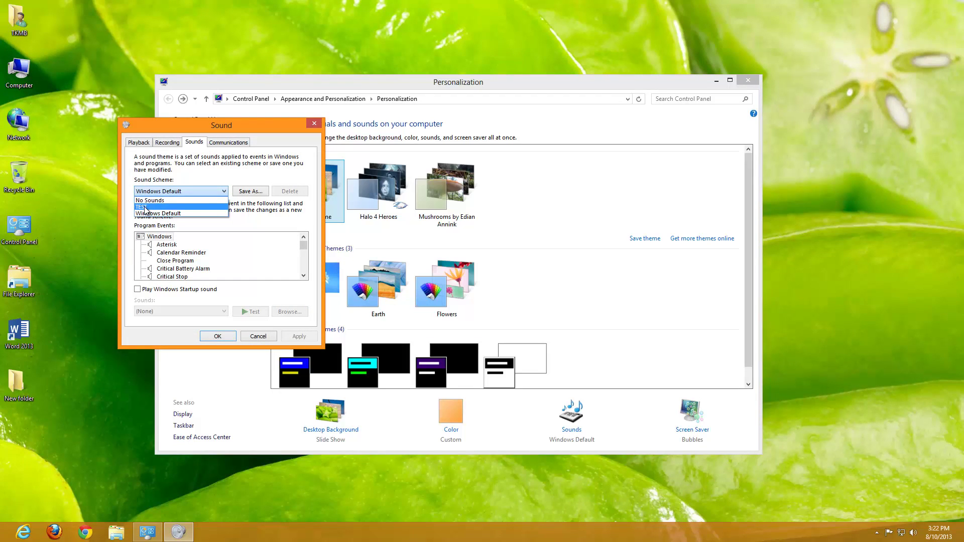
click(145, 208)
click(300, 337)
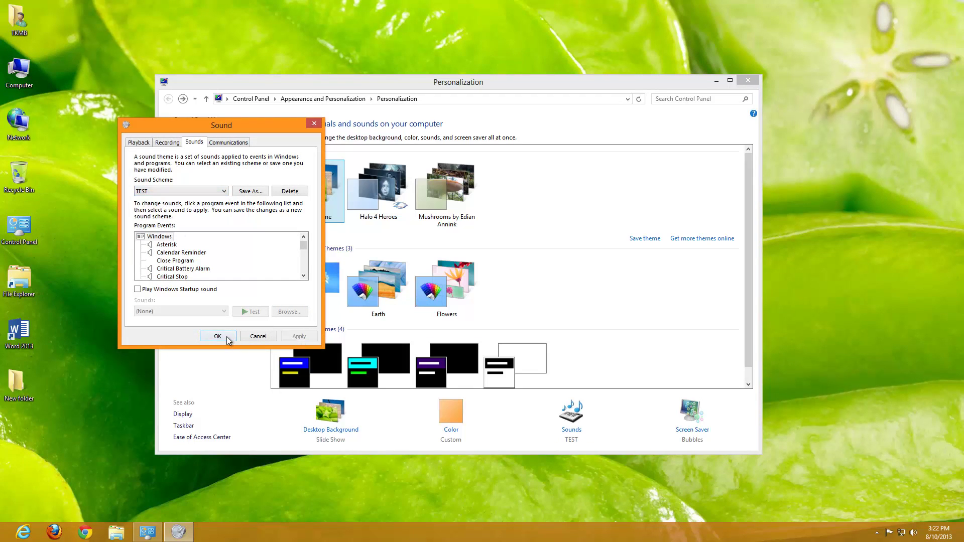
click(226, 336)
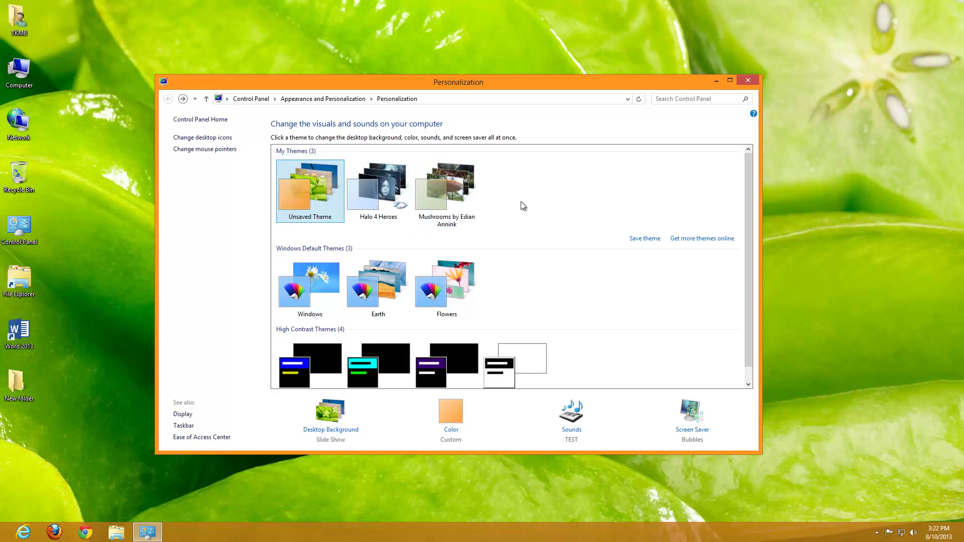
Step: Save the Unsaved Theme under the name 'Custom' and apply it
right_click(301, 202)
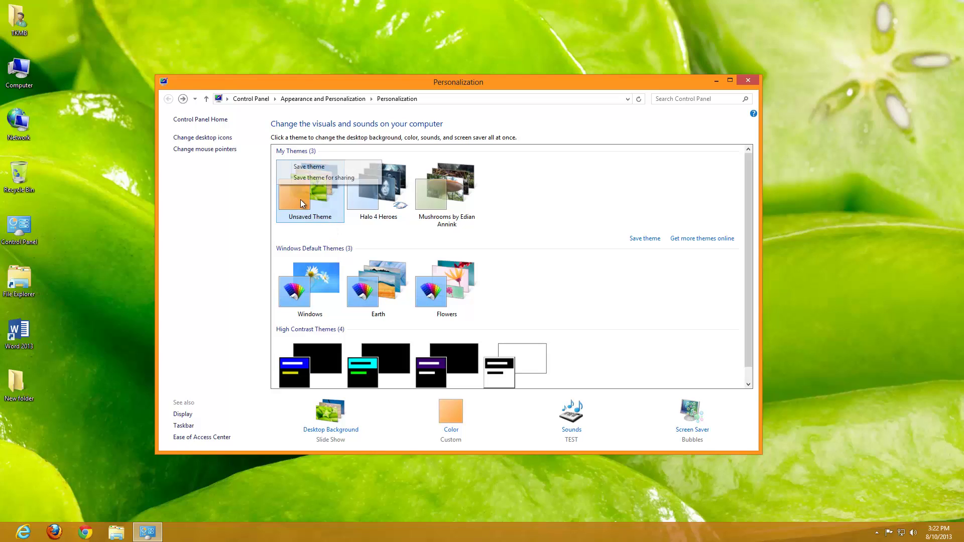
click(303, 168)
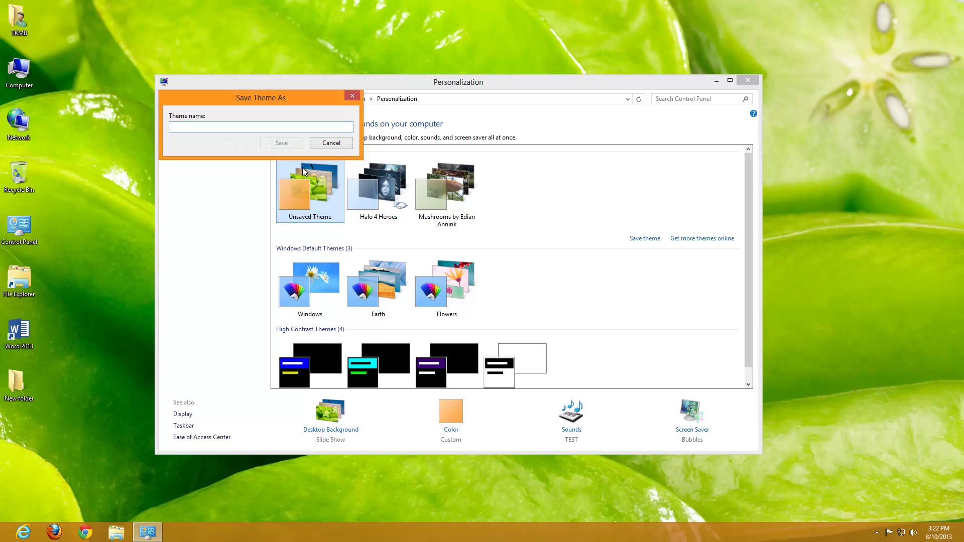
text(Custom)
key(Return)
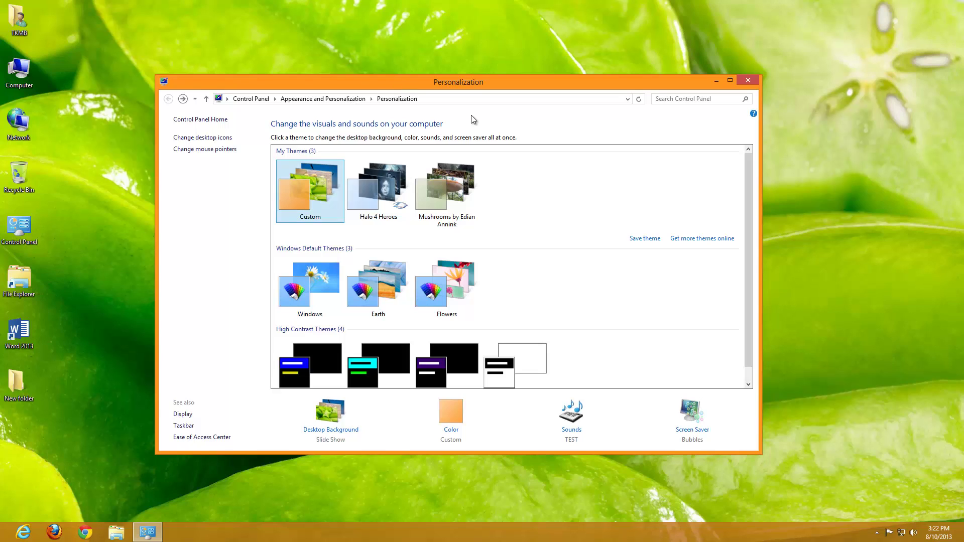
drag(405, 81, 554, 104)
click(462, 215)
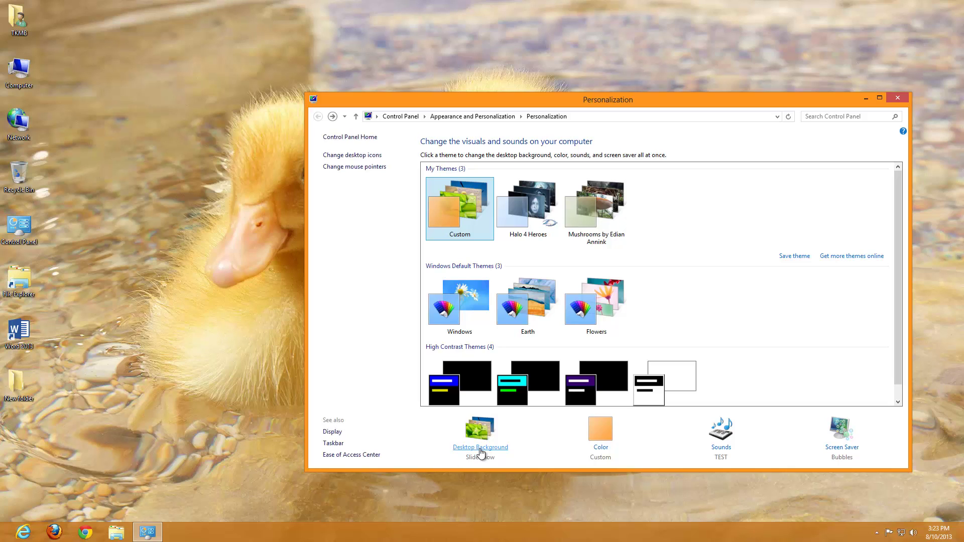
Step: Reopen Desktop Background, keep the 30-second interval, and uncheck all three photos
click(480, 448)
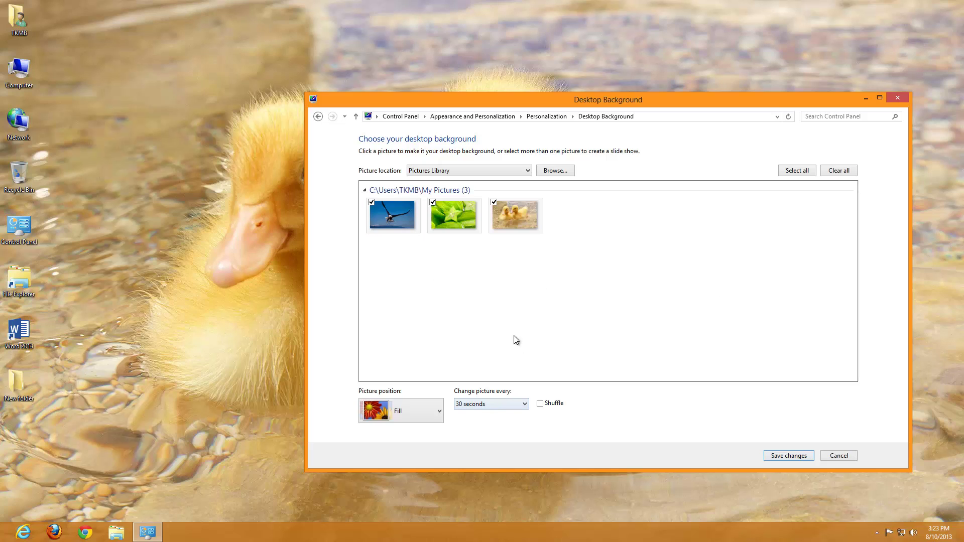
click(525, 404)
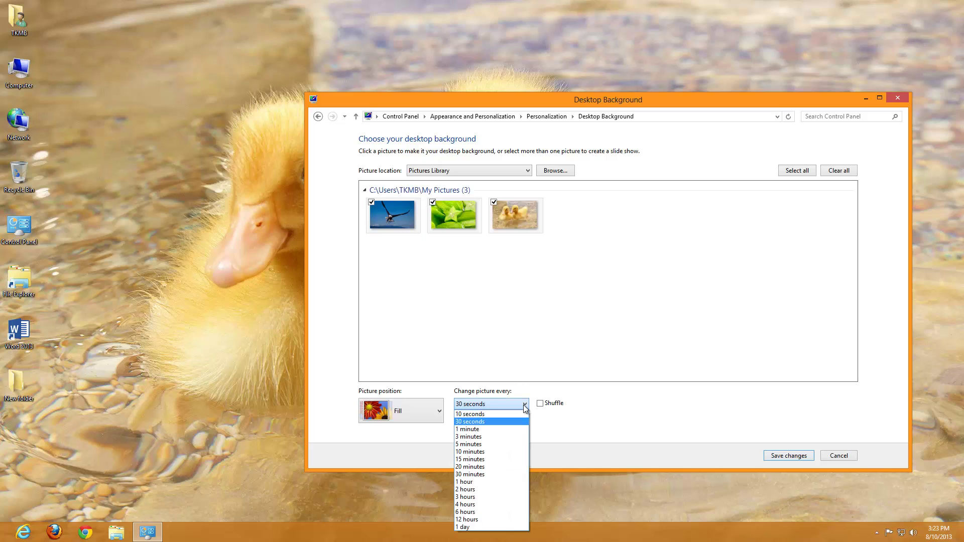
click(523, 405)
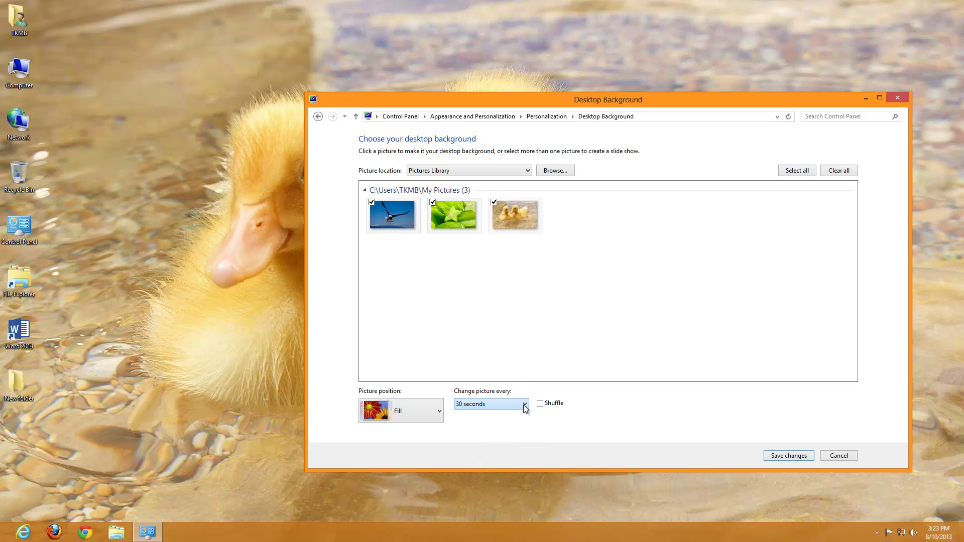
click(582, 308)
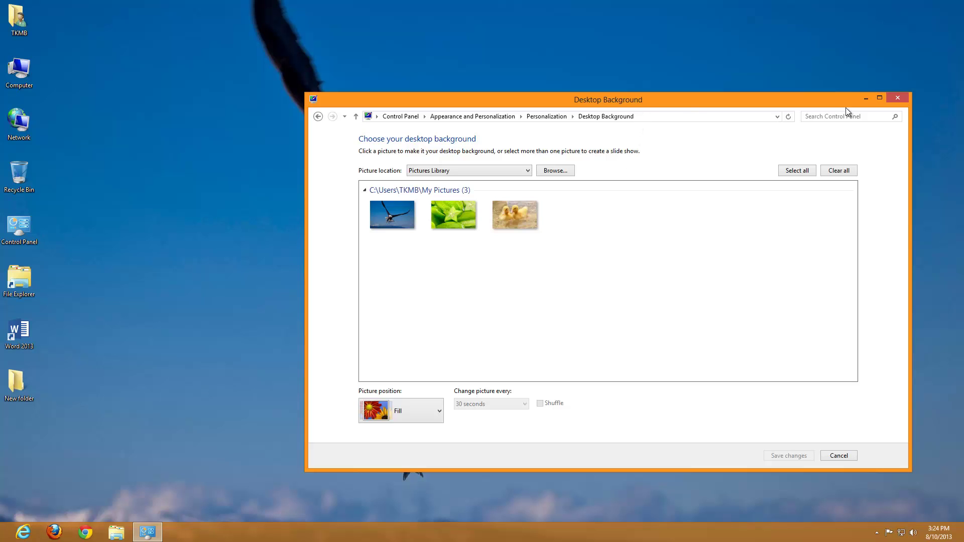
Step: Minimize and restore the Desktop Background window, then go back to the main Personalization page
click(864, 98)
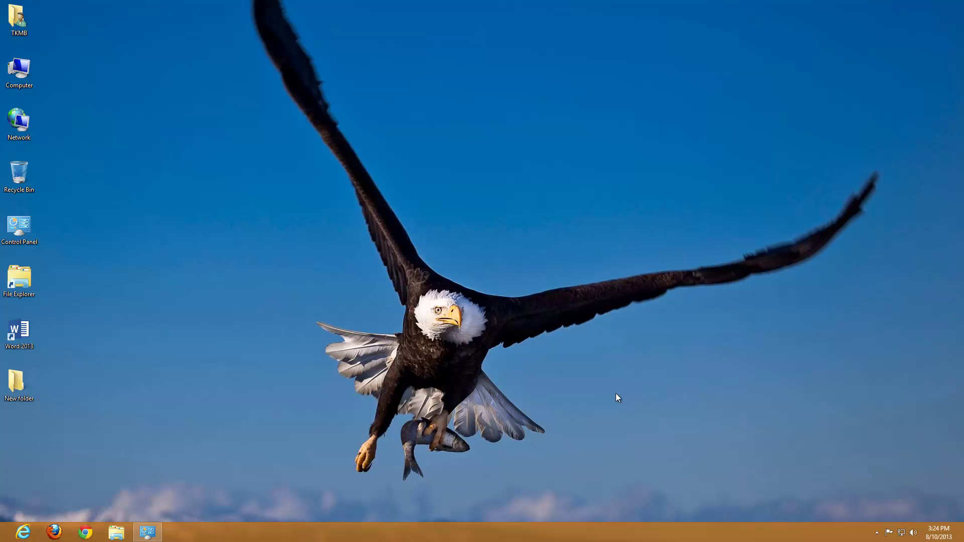
click(148, 532)
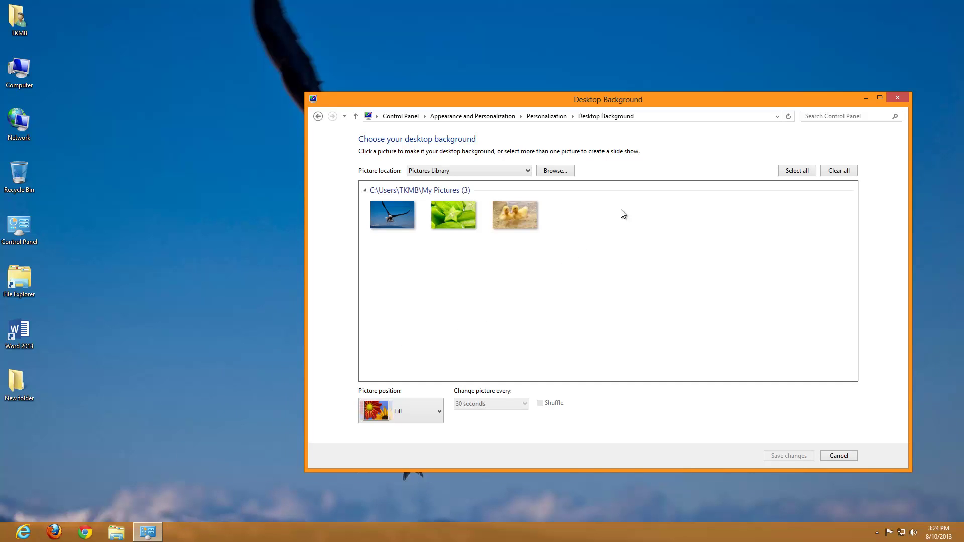
click(318, 116)
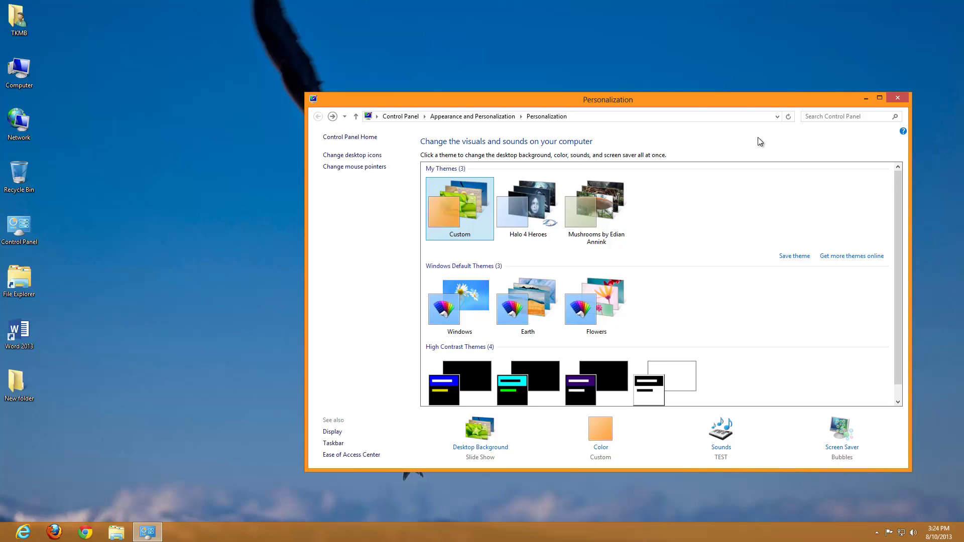
drag(724, 98, 654, 57)
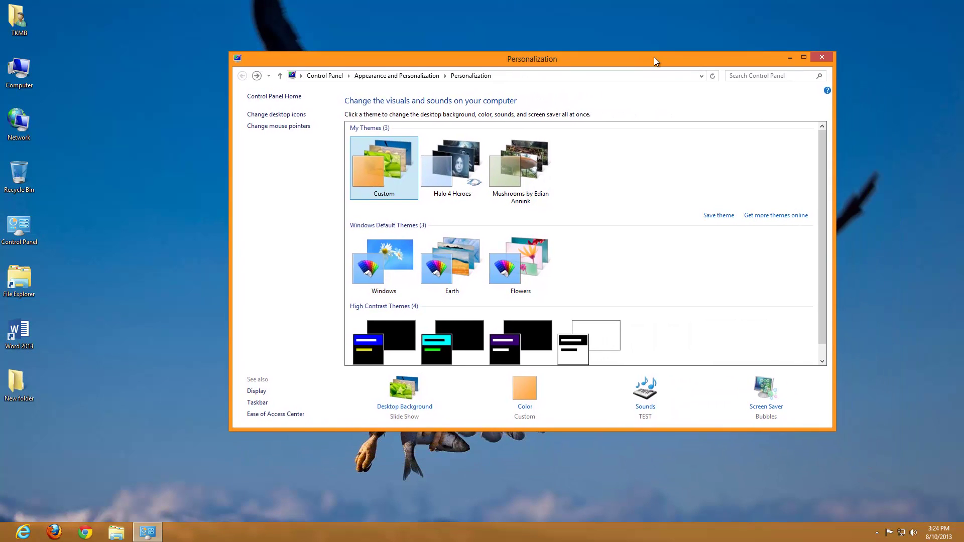